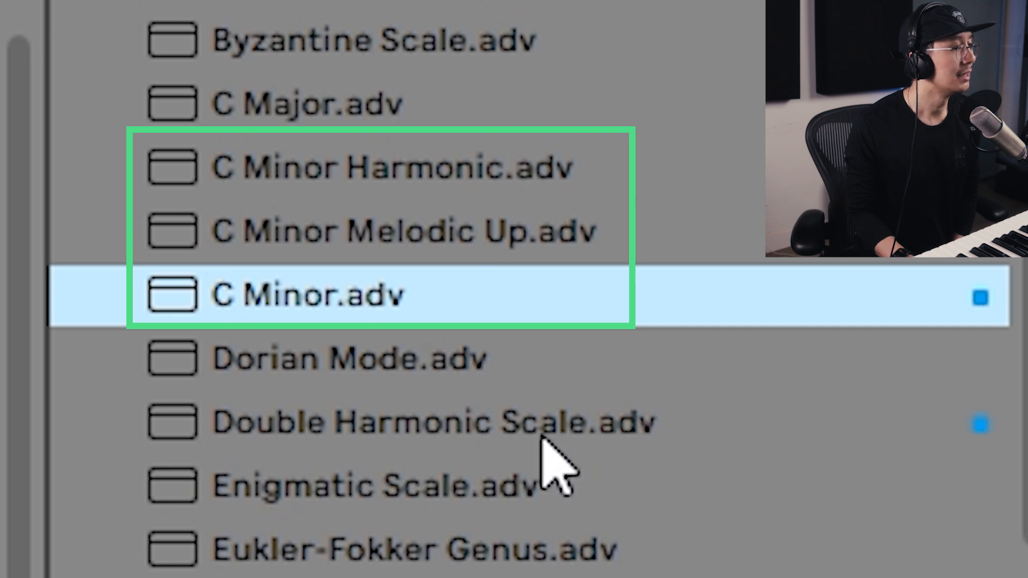
Browse the scale presets and add the Double Harmonic Scale MIDI effect in front of the Cello Section instrument
click(547, 427)
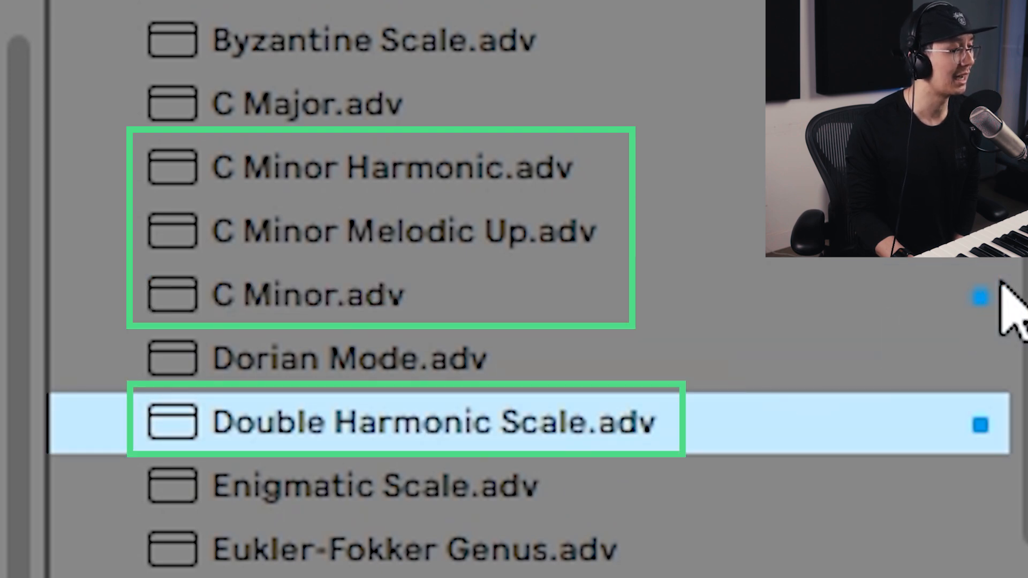
scroll(428, 289, down, 15)
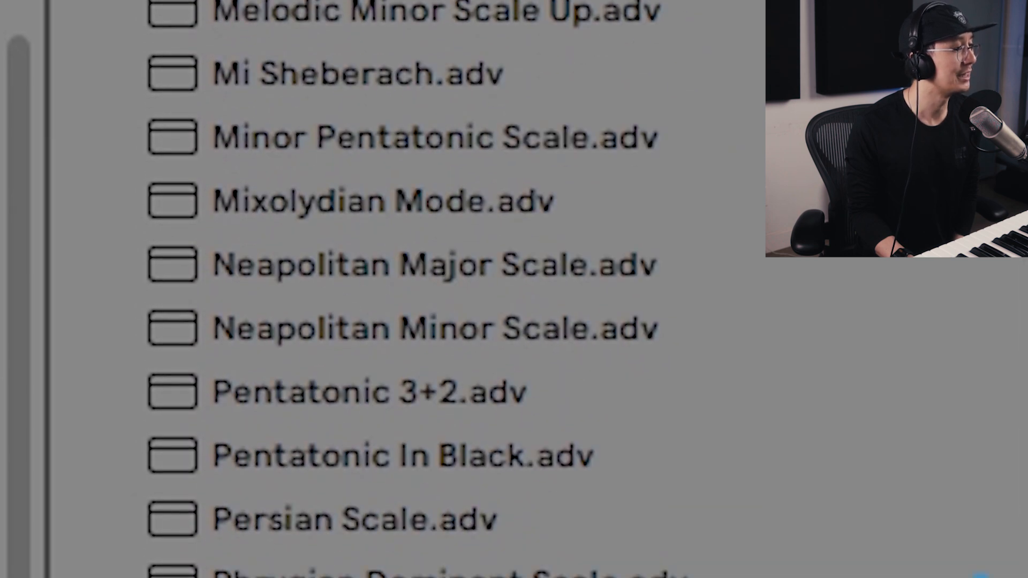
scroll(429, 289, down, 4)
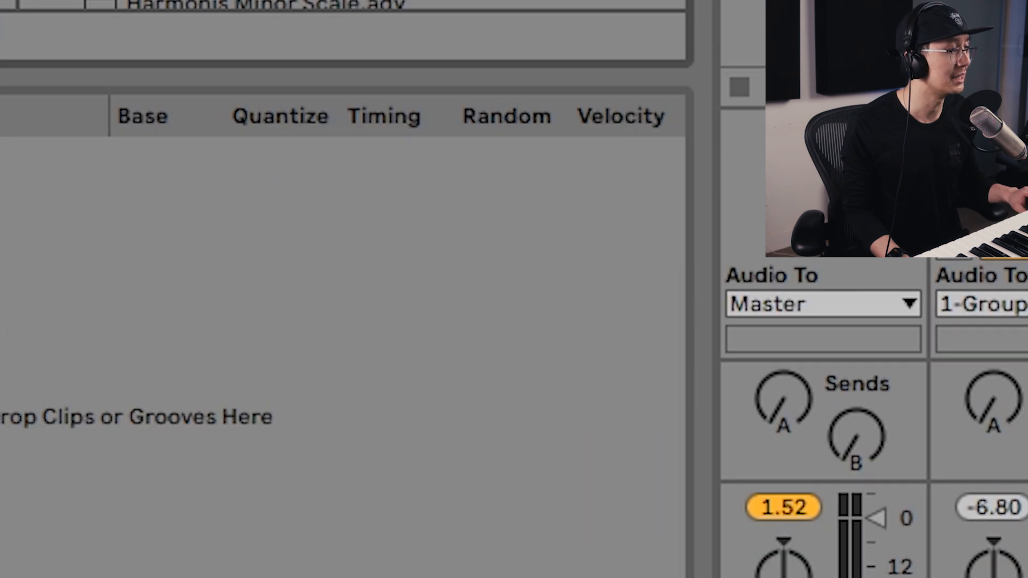
drag(345, 343, 68, 333)
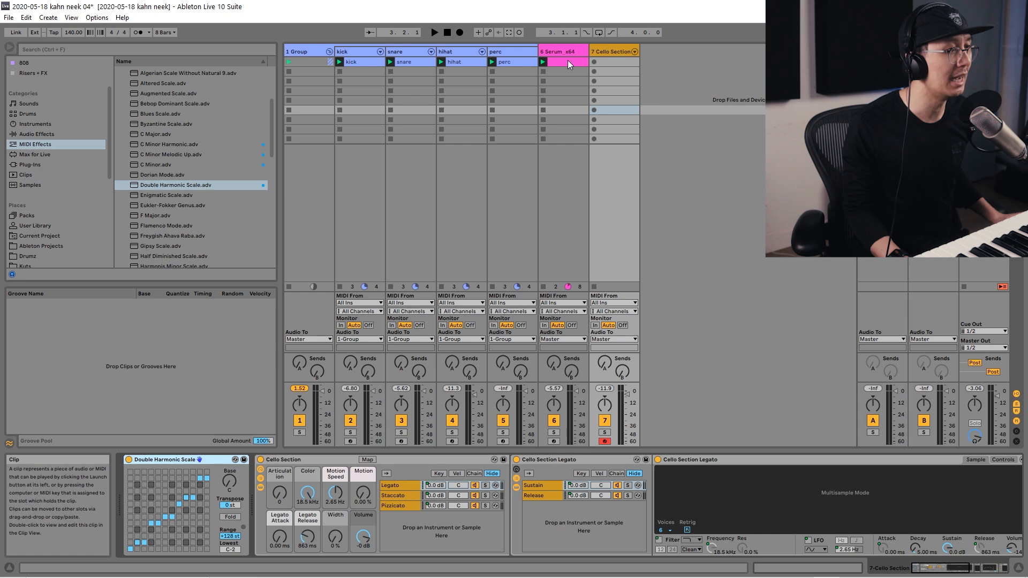
Open the Serum track's clip notes and play it back with the drums to identify the bass root note
click(567, 61)
scroll(542, 486, down, 5)
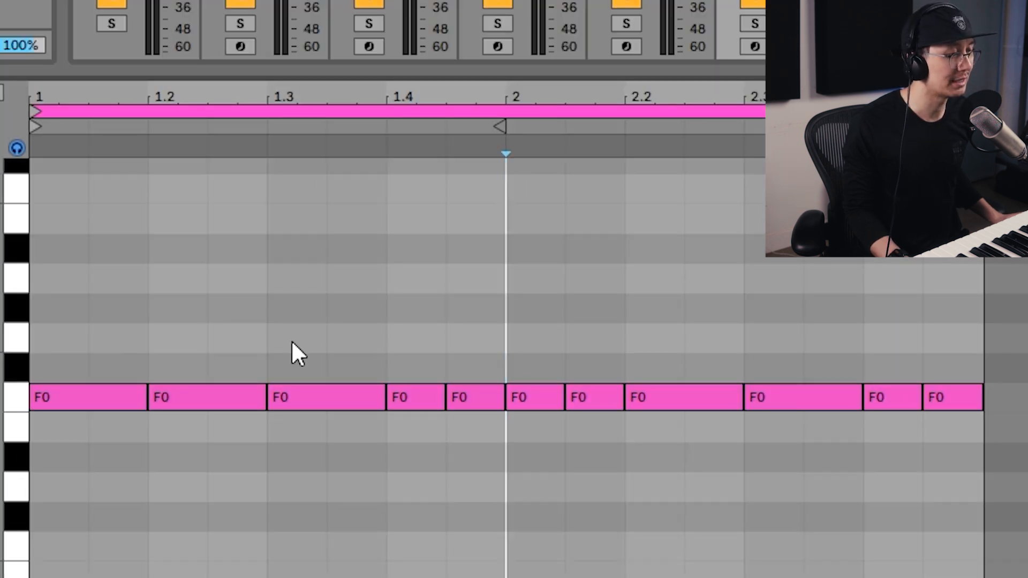
key(space)
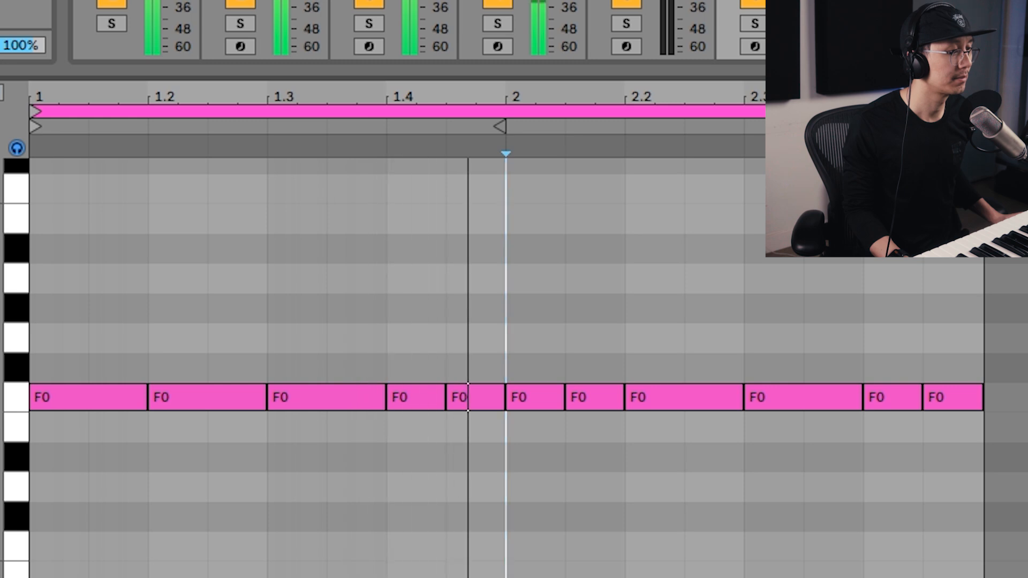
key(space)
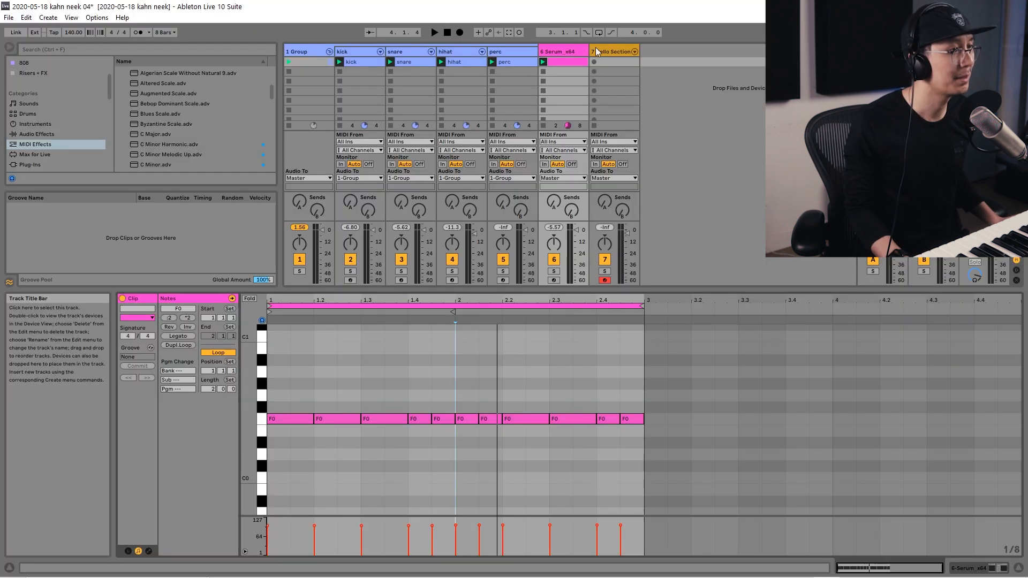
Show the Cello Section track's devices and set the Double Harmonic Scale's Base to F
click(605, 52)
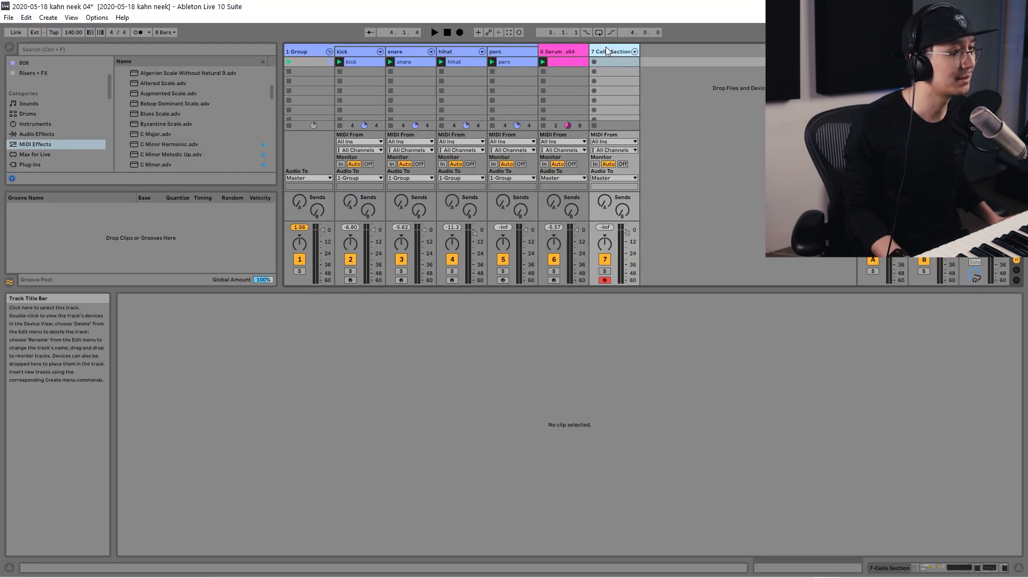
double_click(606, 52)
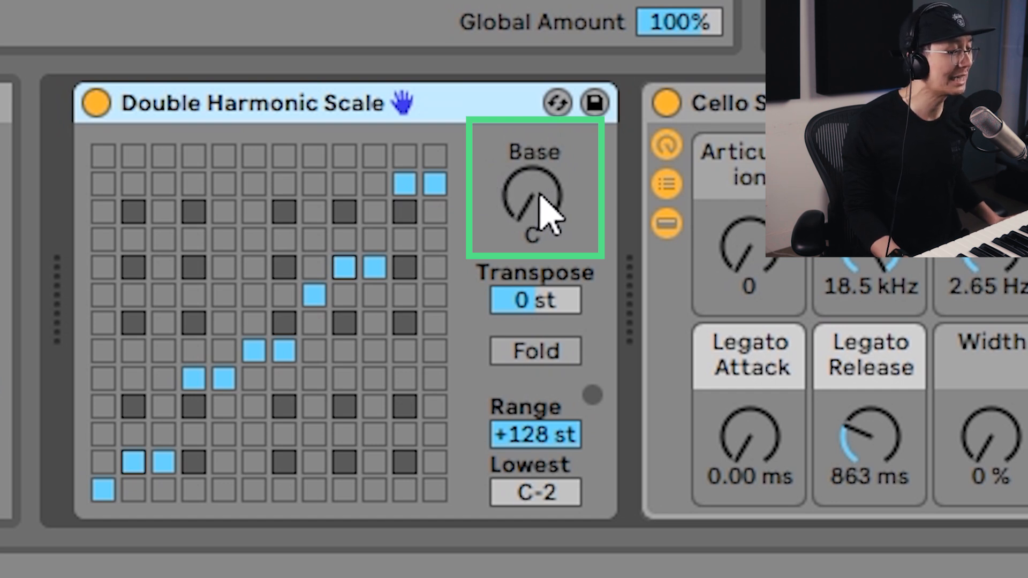
drag(540, 197, 539, 177)
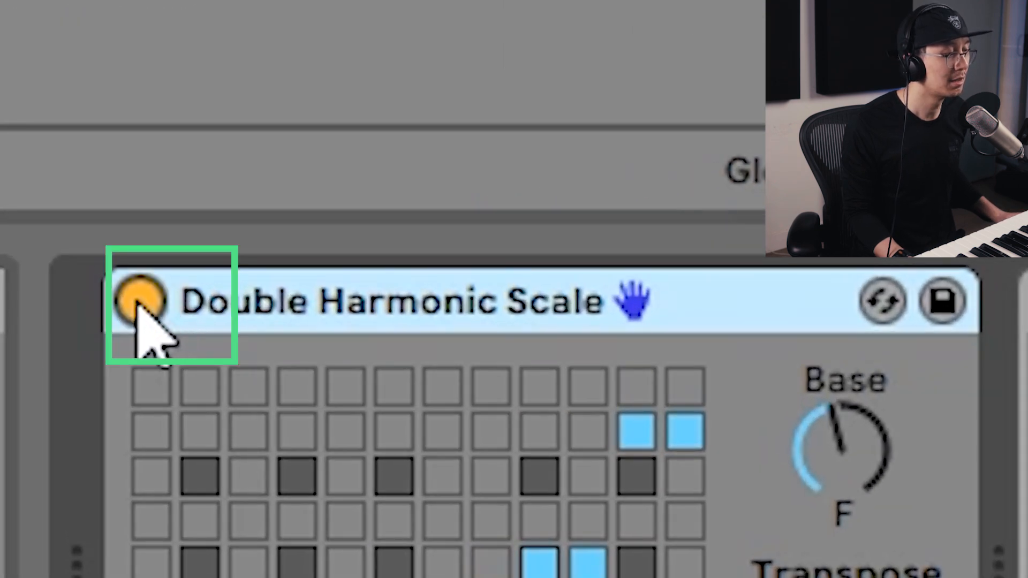
Compare playback of the cello clip with the Double Harmonic Scale effect bypassed and re-enabled
click(80, 286)
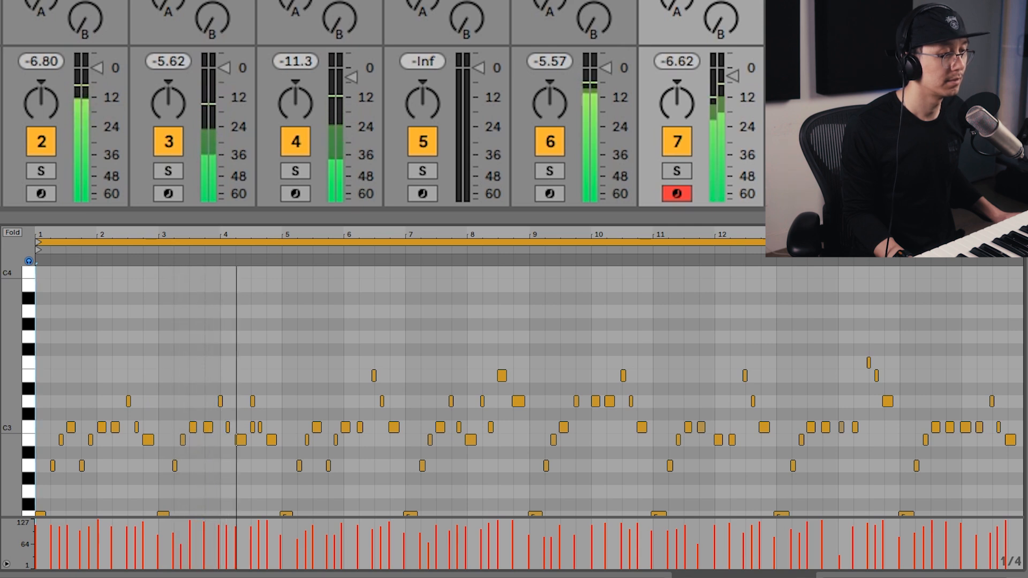
key(space)
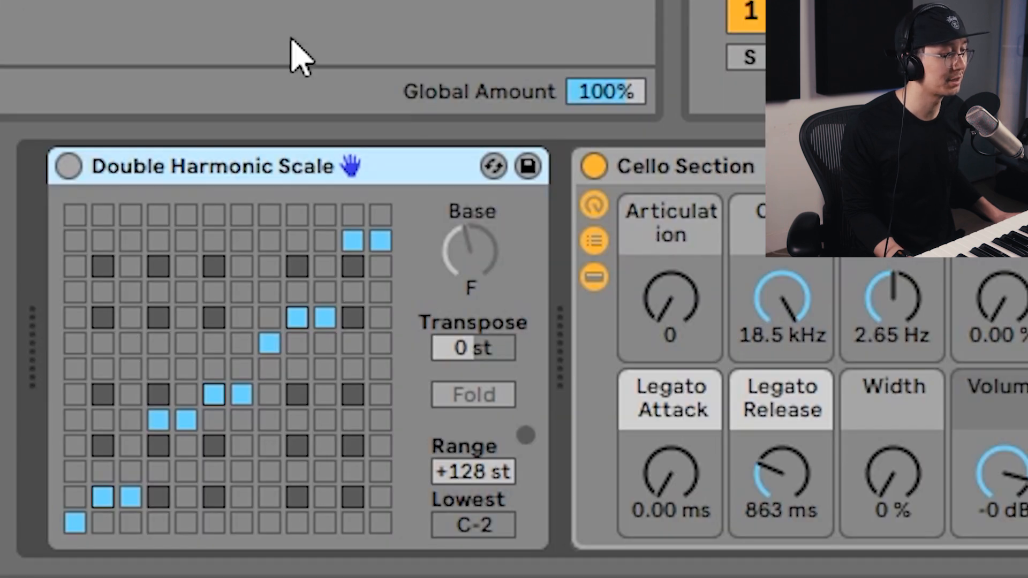
click(69, 166)
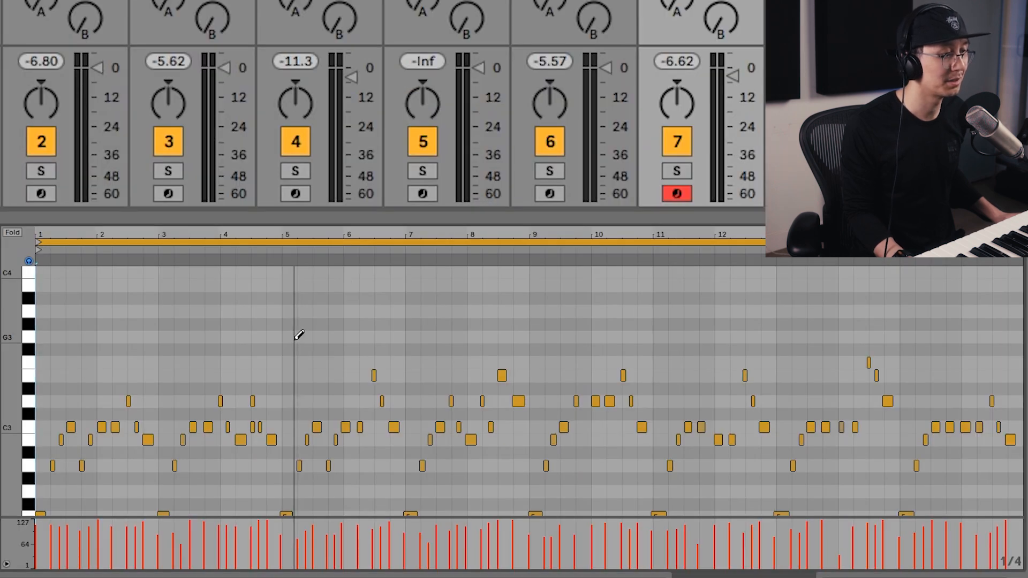
key(space)
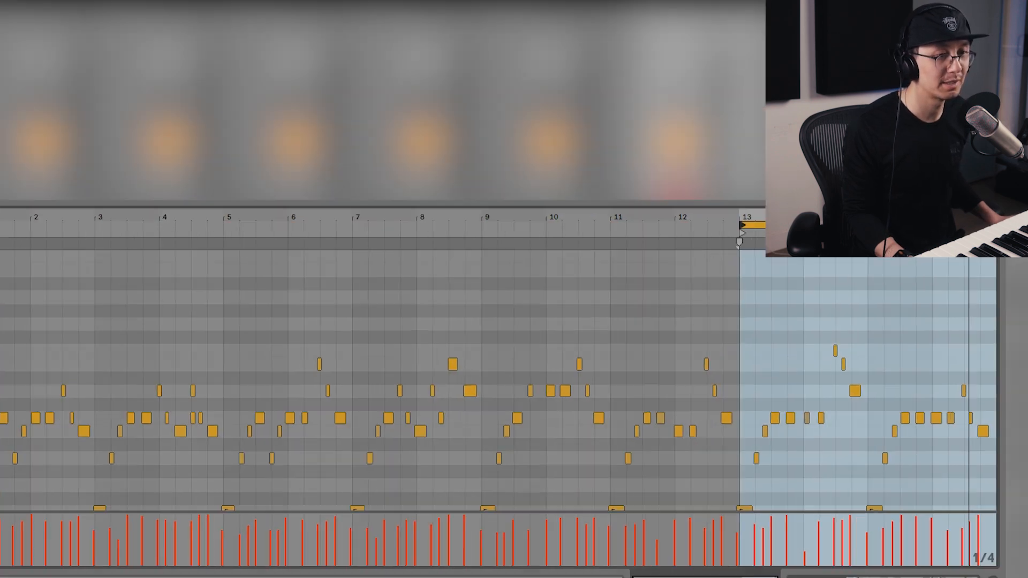
Quantize all notes in the cello clip and play the four-bar loop from bar 13
drag(815, 235, 815, 268)
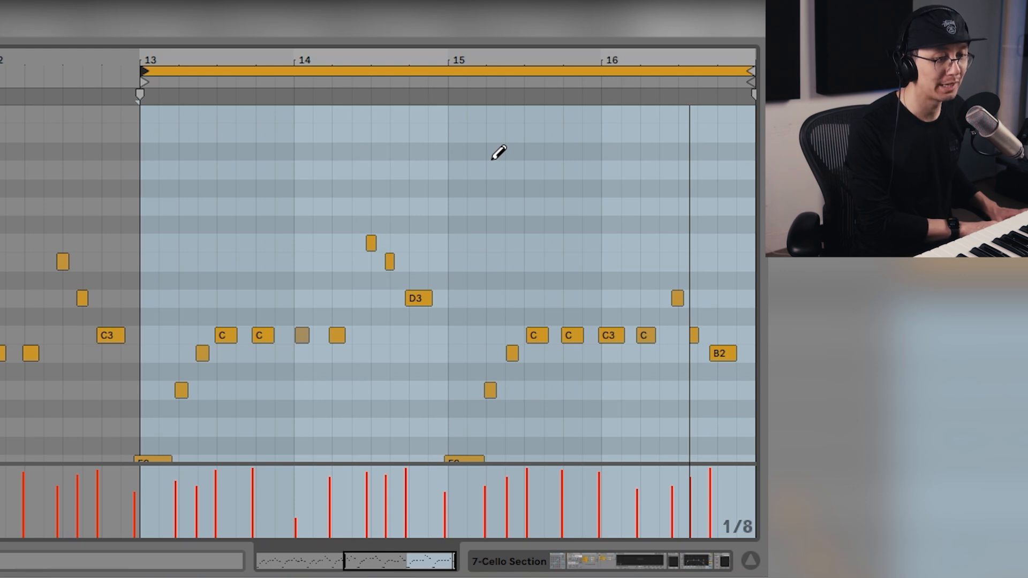
key(ctrl+a)
key(ctrl+u)
key(space)
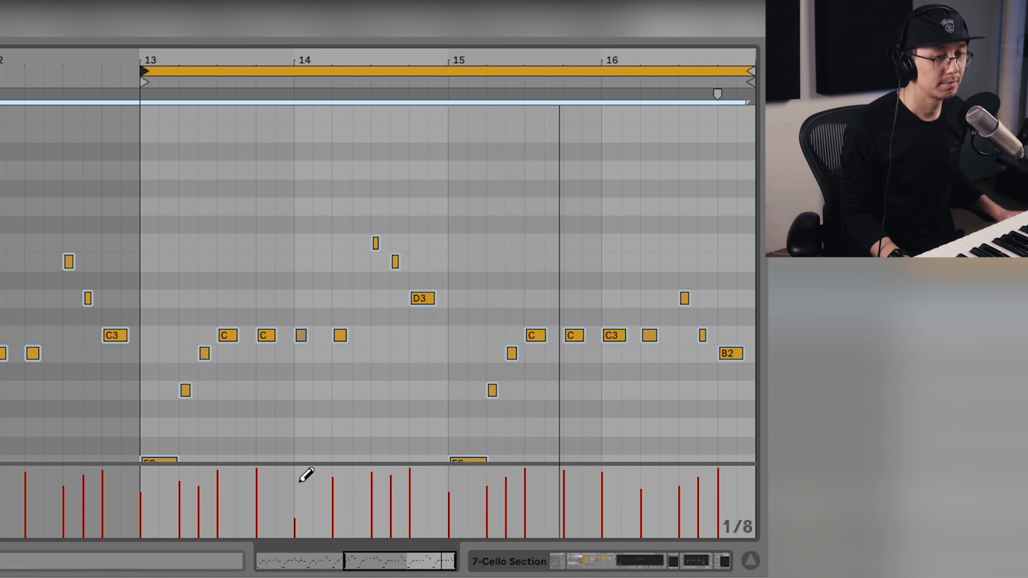
Raise the velocity of the quiet C3 note at the start of bar 14 and listen to the cello loop
drag(300, 481, 305, 476)
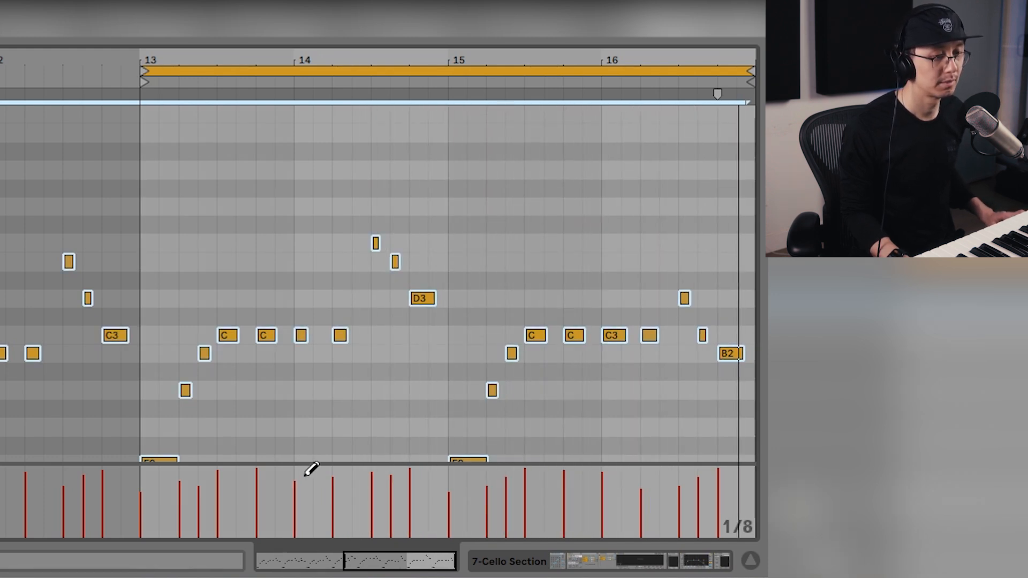
click(319, 415)
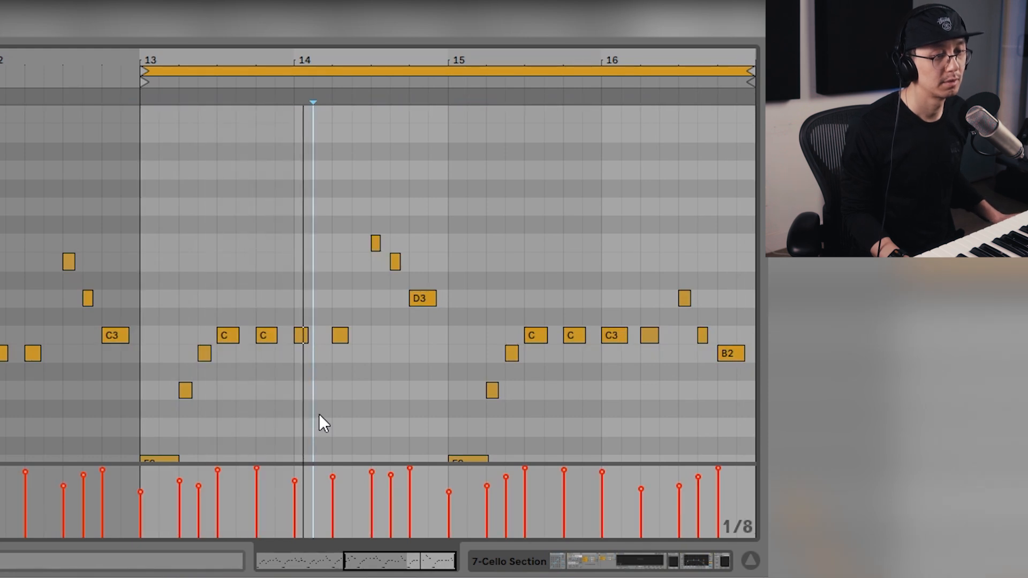
click(364, 398)
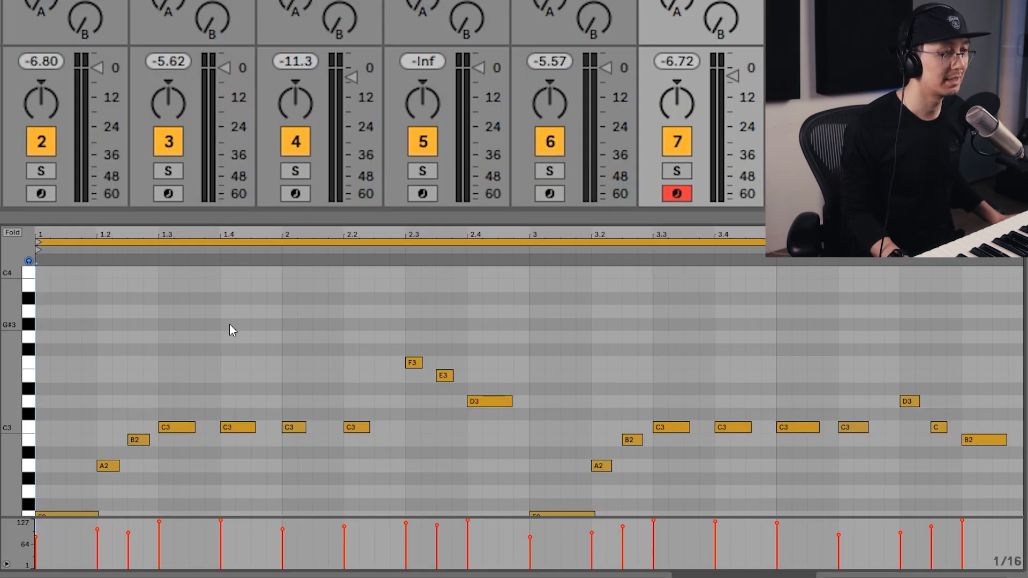
key(space)
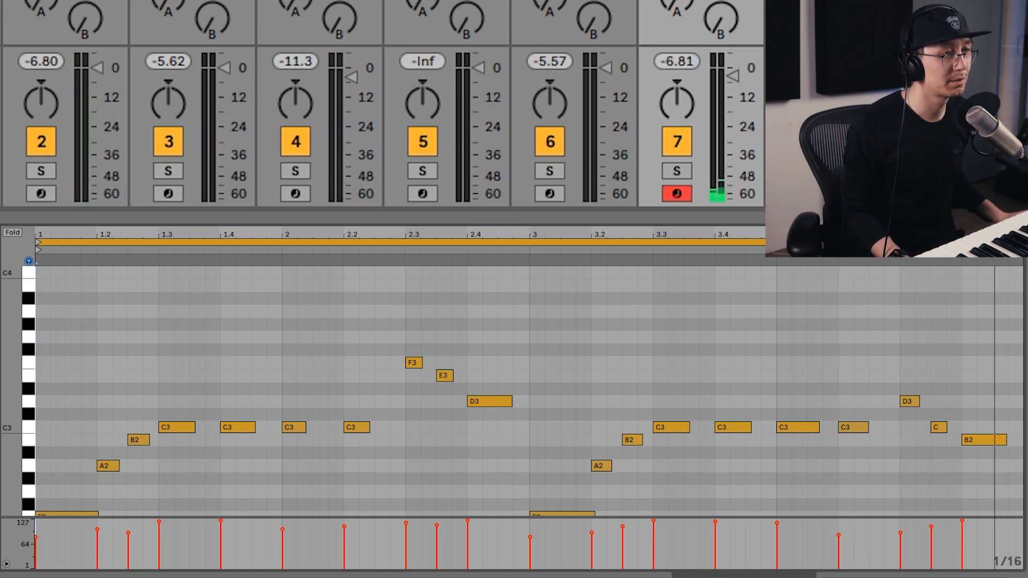
Insert an empty MIDI clip in the next slot of the Cello Section track and set its grid to 1/8
key(Down)
key(ctrl+shift+m)
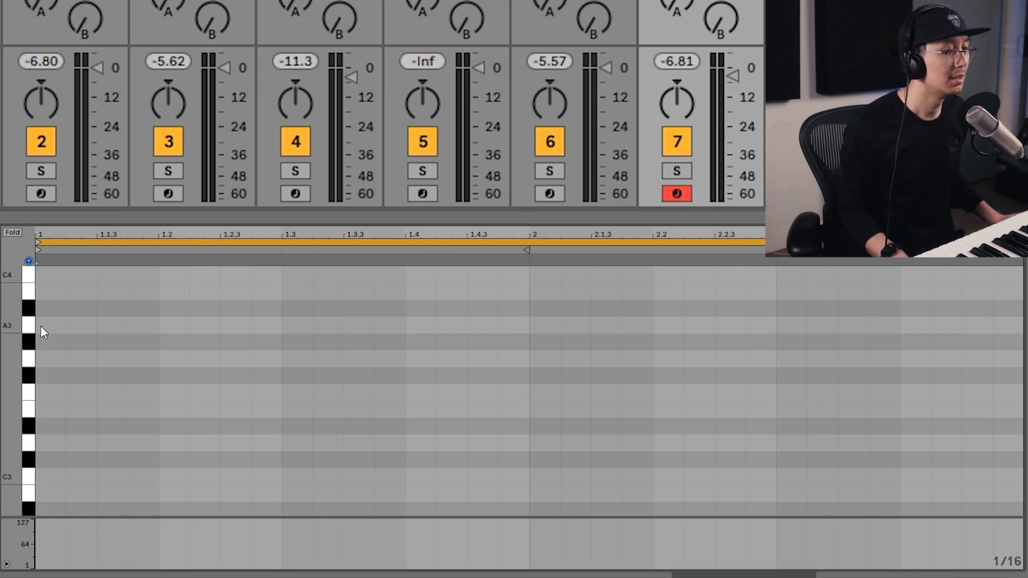
right_click(295, 293)
click(349, 483)
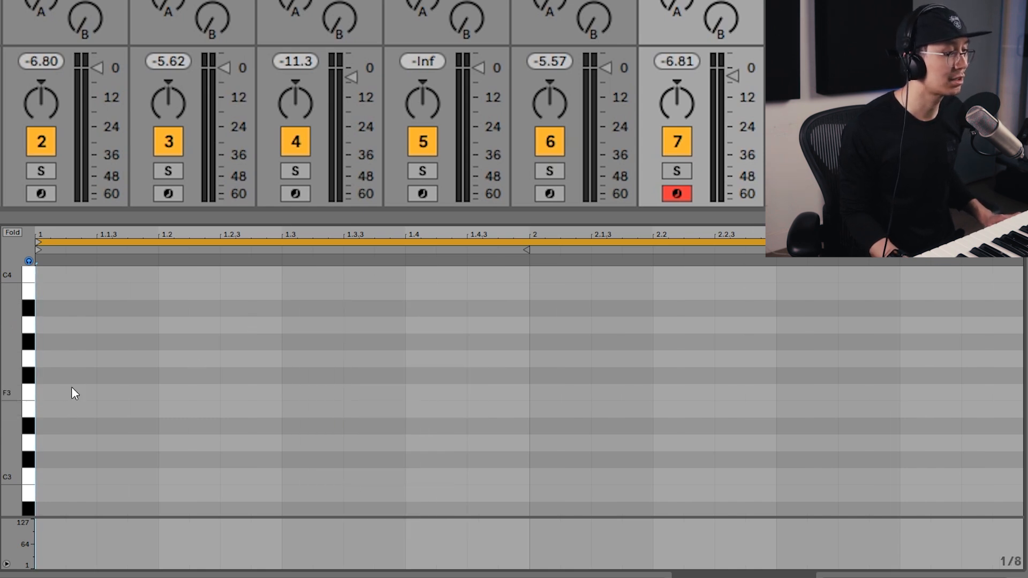
Draw consecutive eighth notes F3, G3, B3, A3, G3 and F3 from the start of the clip and play them
key(b)
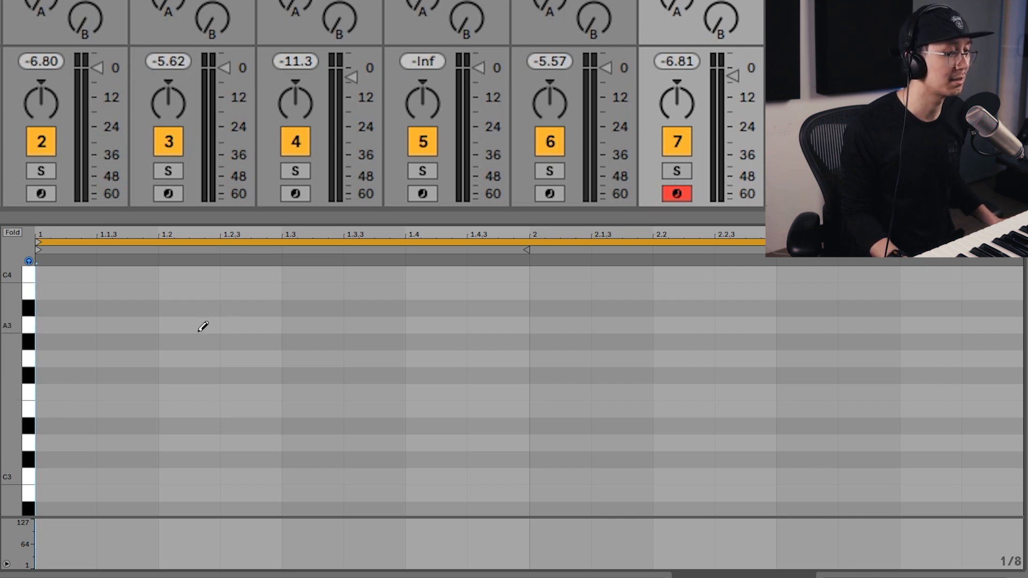
scroll(75, 404, up, 2)
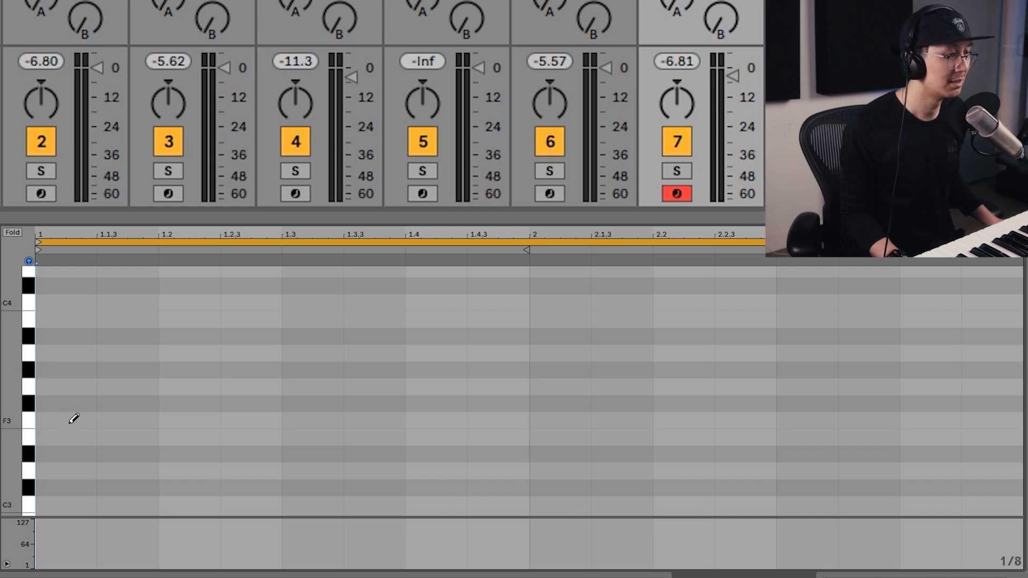
click(74, 418)
click(127, 385)
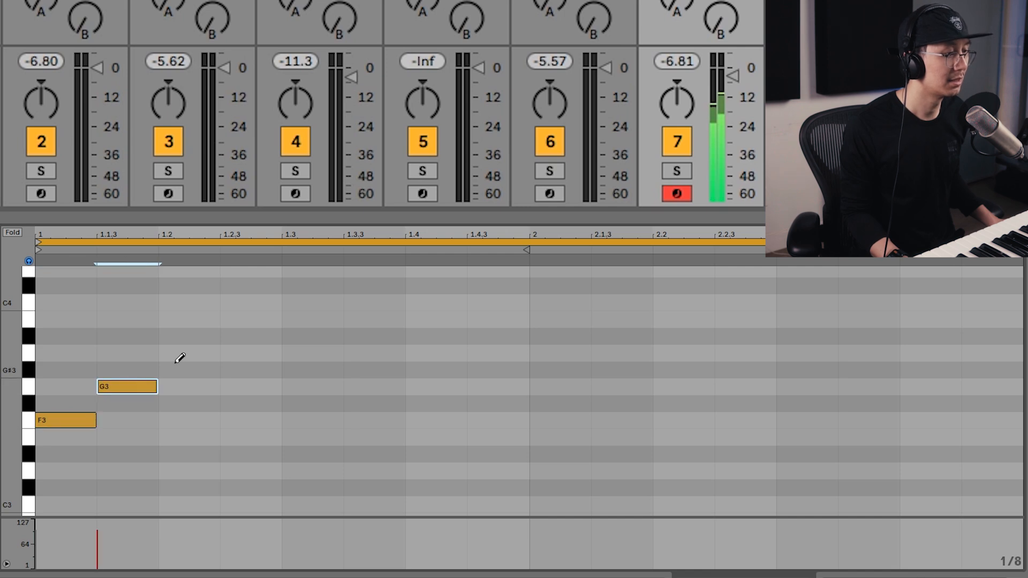
click(191, 319)
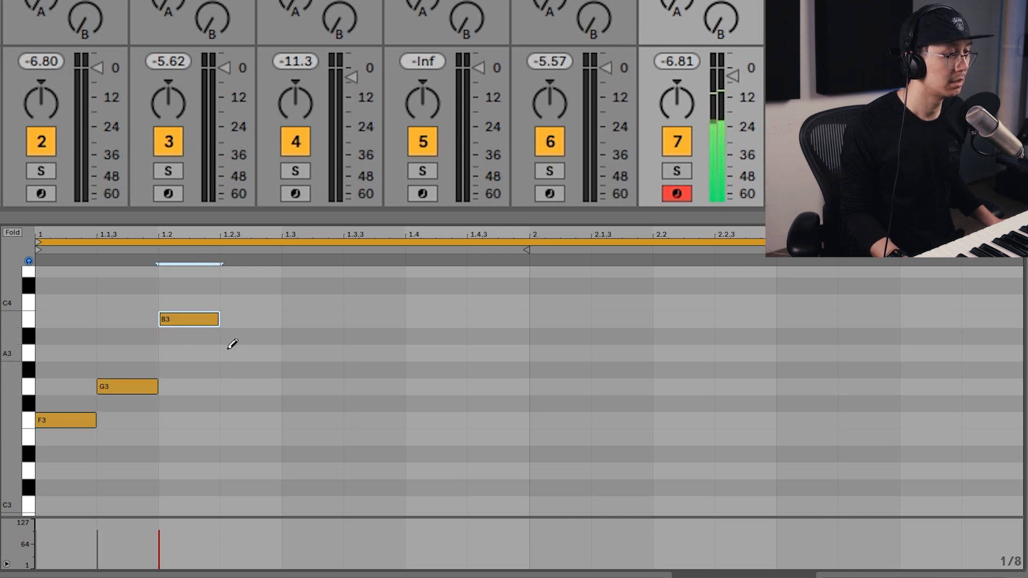
click(251, 353)
click(303, 387)
click(377, 420)
key(space)
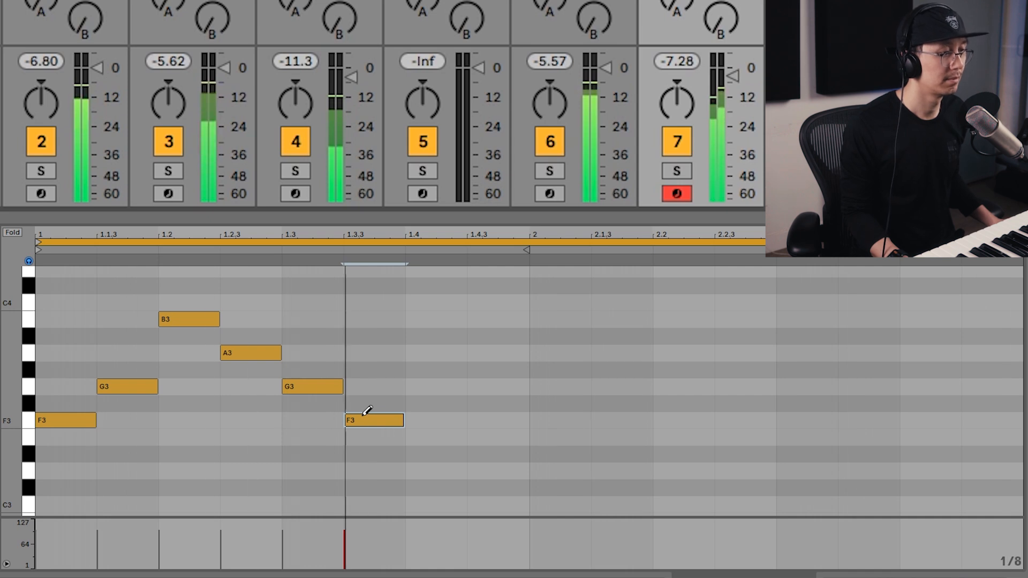
Shift B3 and A3 to 1.2.3 and 1.3, and the closing G3 and F3 to 1.4 and 1.4.3
click(406, 449)
drag(407, 452, 264, 319)
drag(508, 486, 428, 390)
key(space)
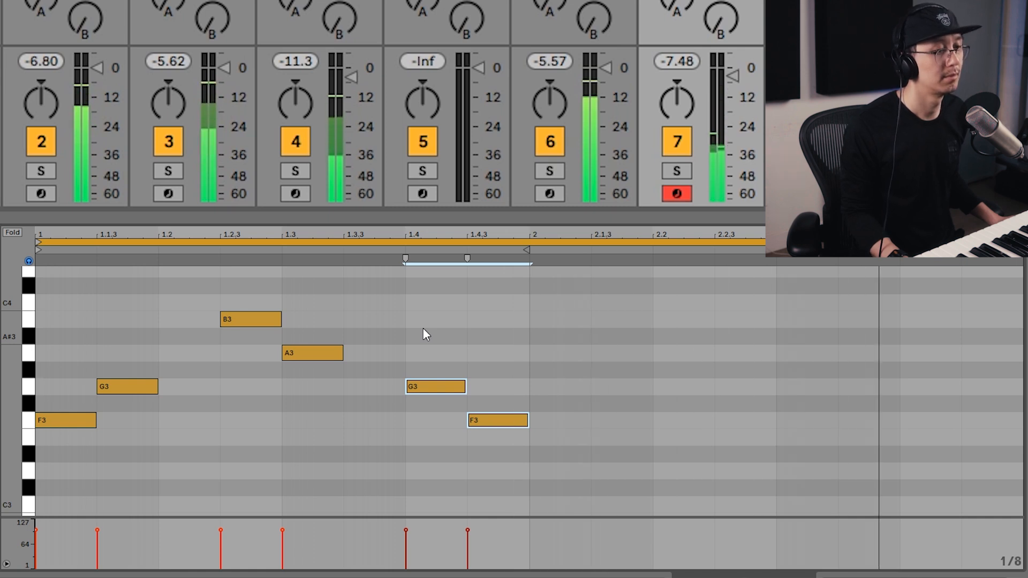
Add F3 eighth notes at 2.1.3, 2.2, 2.3.3 and 2.4 and play the clip
click(591, 370)
key(space)
drag(486, 419, 934, 420)
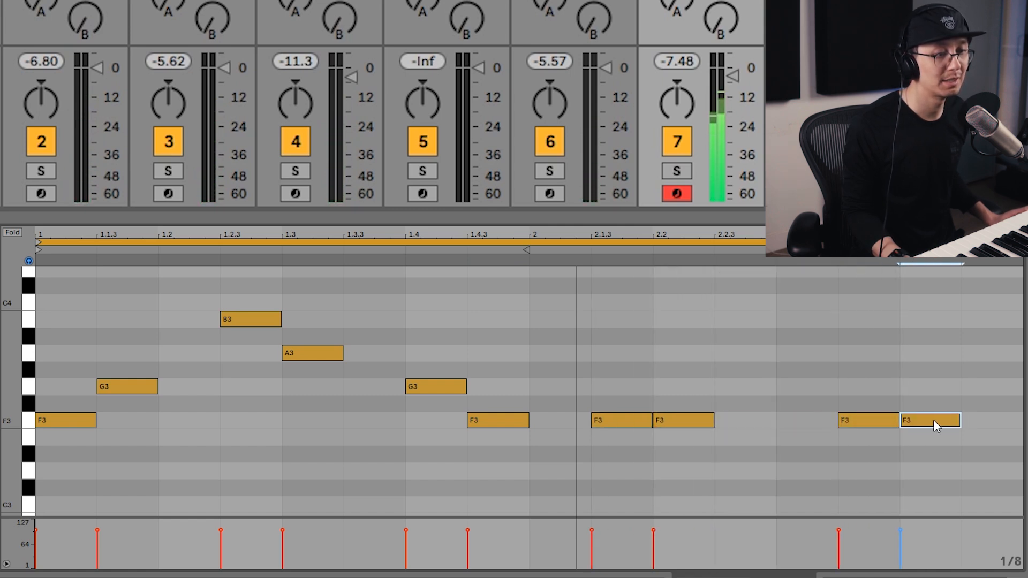
key(space)
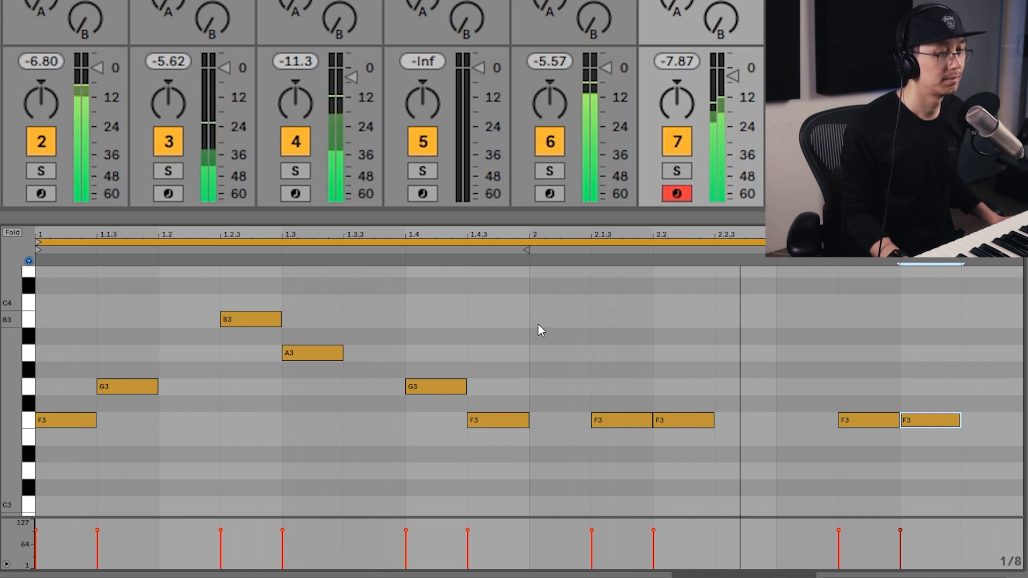
Shorten all notes in the clip slightly and move the last two F3 notes to 2.3 and 2.3.3
key(ctrl+a)
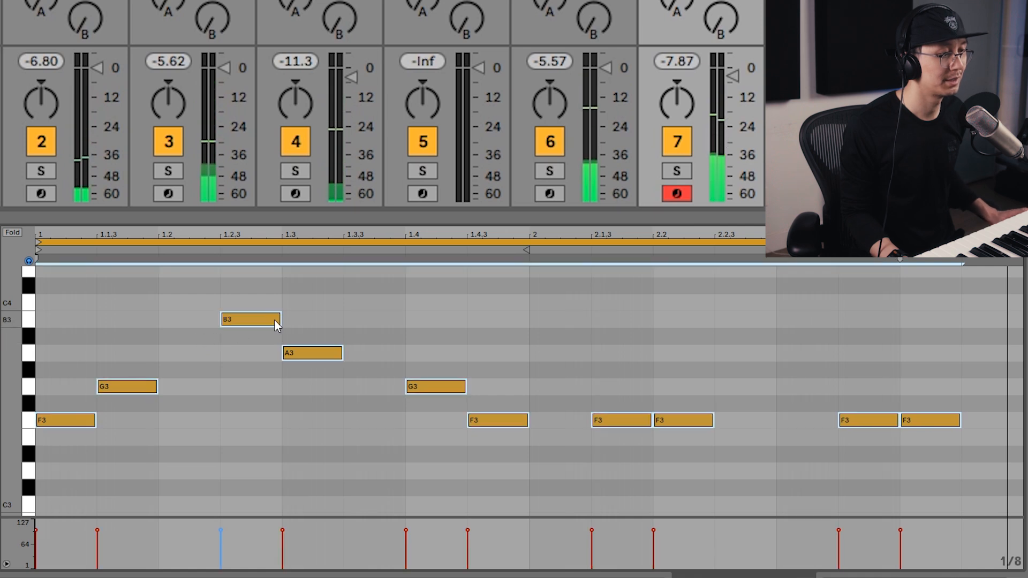
drag(272, 319, 263, 319)
click(333, 308)
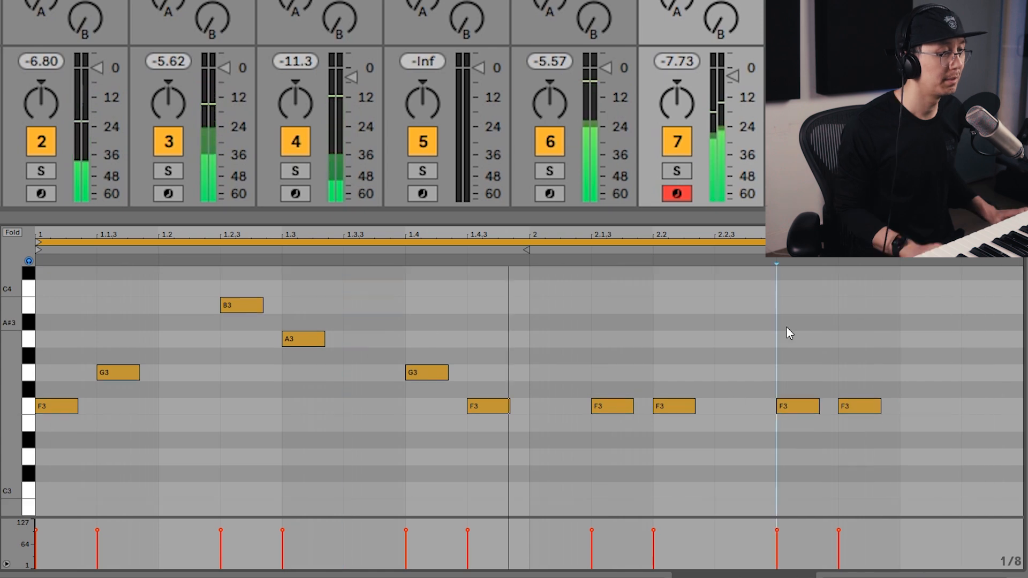
Transpose all notes of the cello clip down one octave and play the result
key(ctrl+a)
key(shift+Down)
scroll(786, 326, down, 3)
key(space)
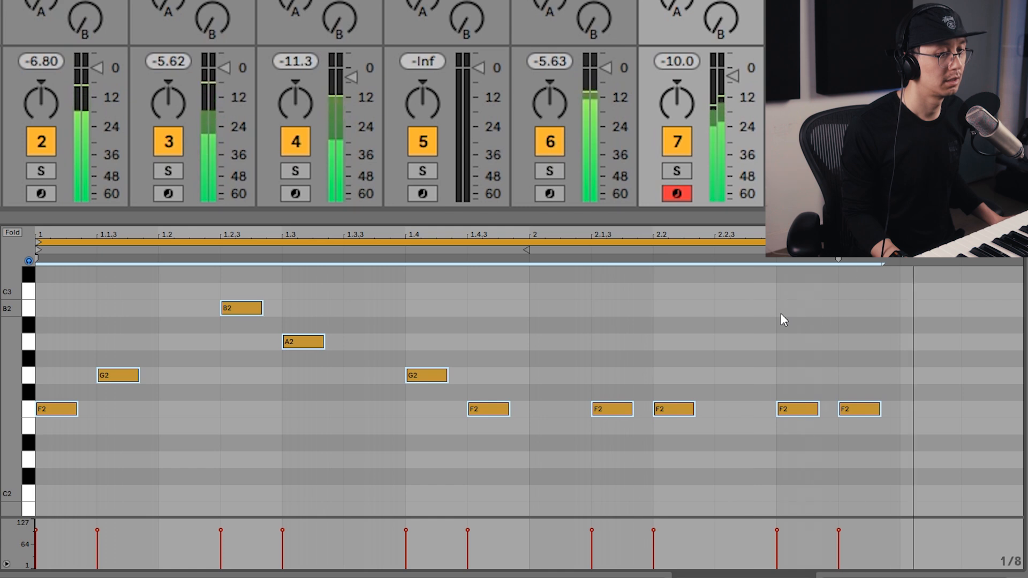
Add a short F2 note at 2.4.3 near the end of bar 2 and finish auditioning the loop
click(910, 403)
double_click(983, 409)
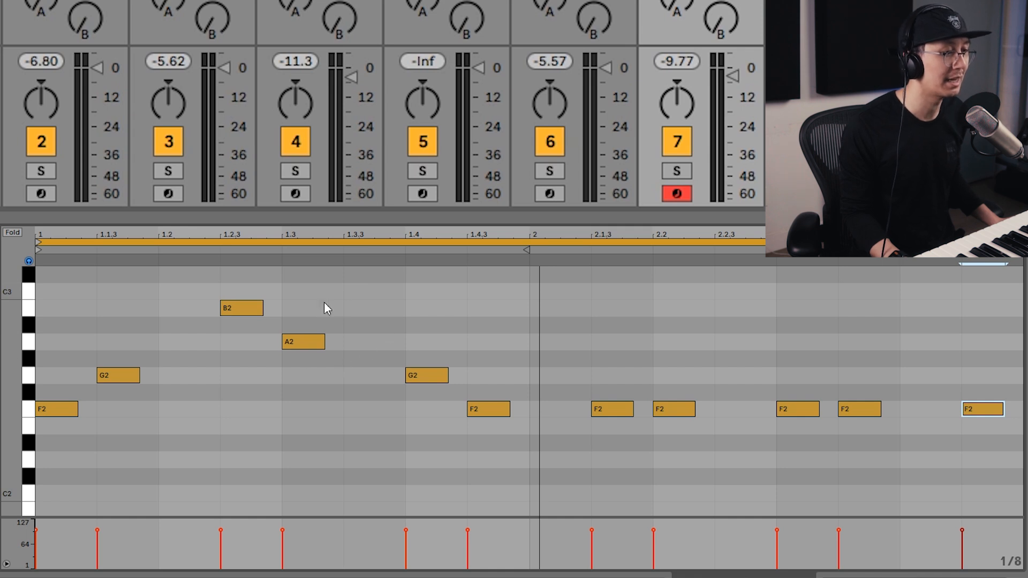
key(space)
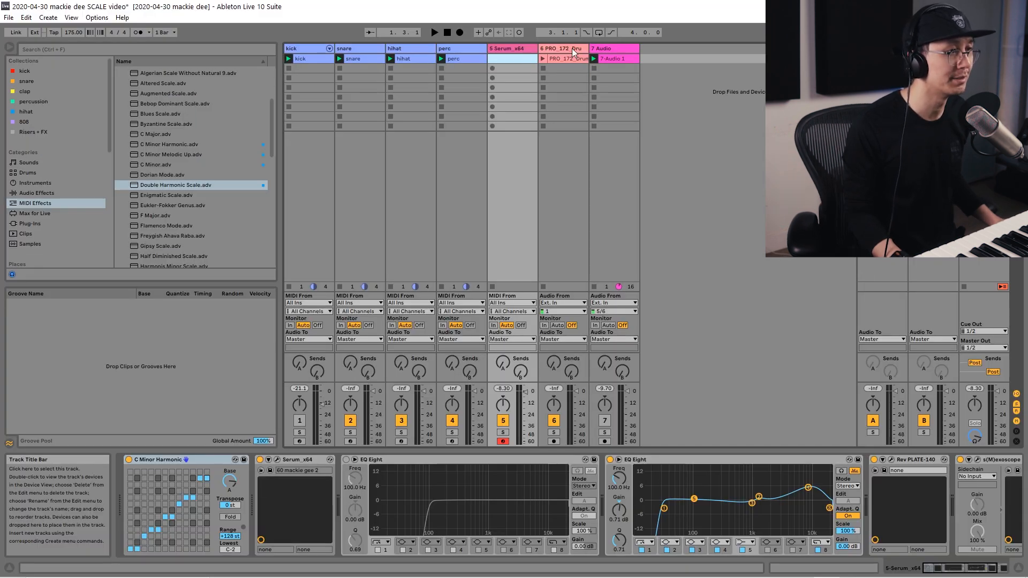
Audition the PRO_172 drum loop and load the C Minor Scale preset onto the Serum track
click(544, 58)
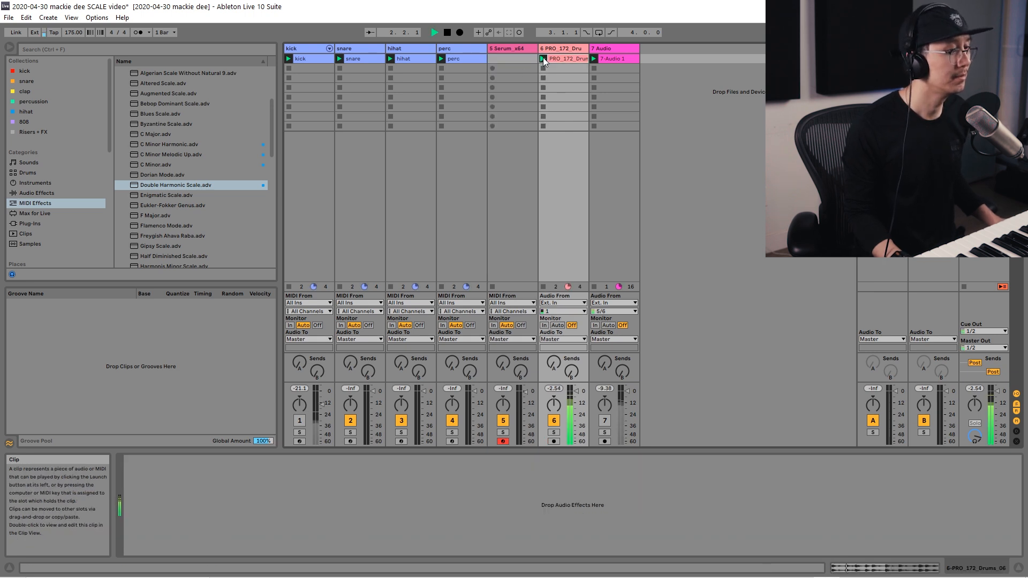
key(space)
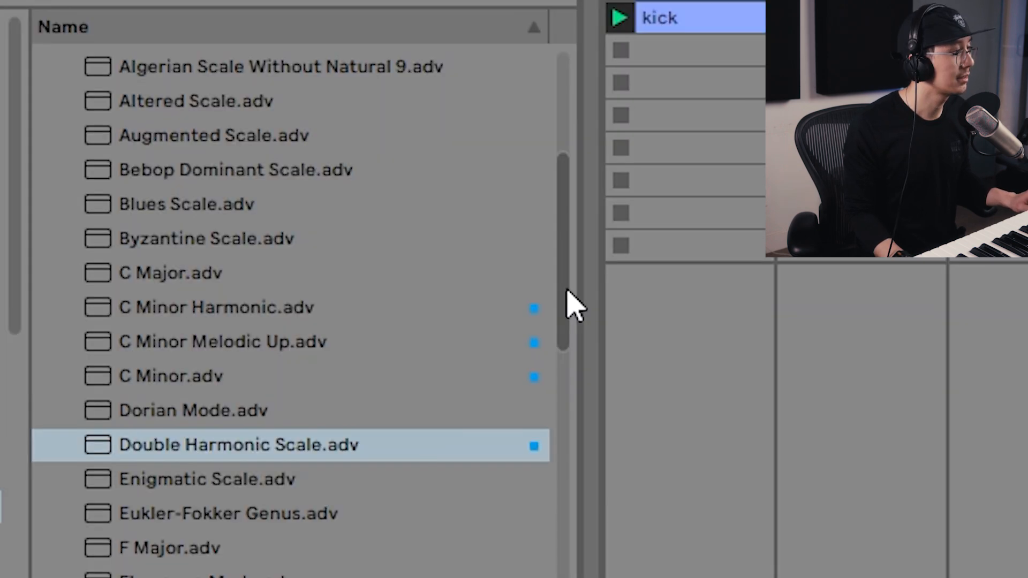
mouse_move(273, 144)
mouse_down()
mouse_move(274, 189)
mouse_move(278, 139)
mouse_up()
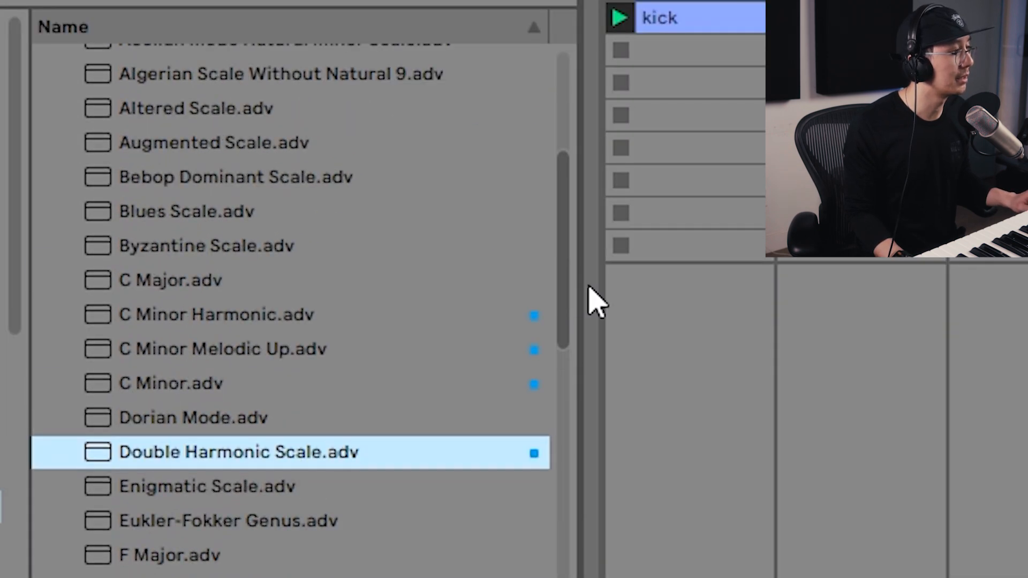
click(203, 385)
Create an empty MIDI clip on the Serum track, set its loop length to two bars and set the Scale's Base to E
double_click(516, 58)
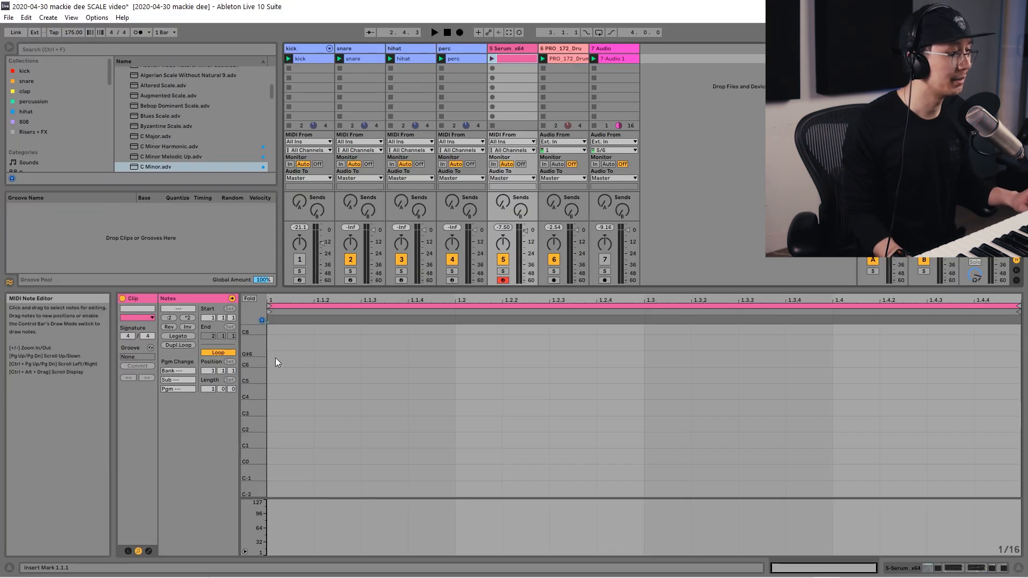
drag(215, 390, 216, 387)
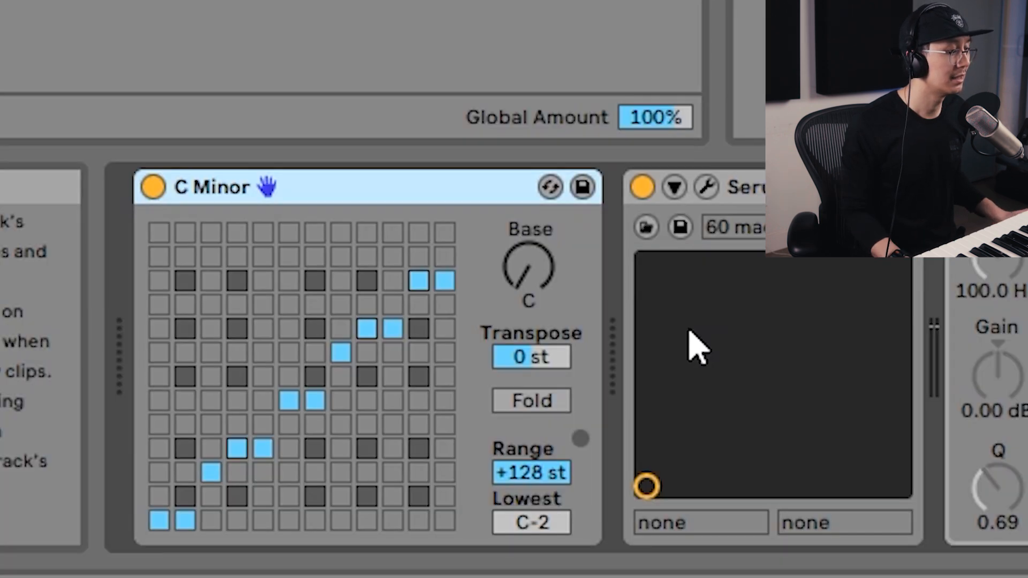
drag(529, 268, 528, 254)
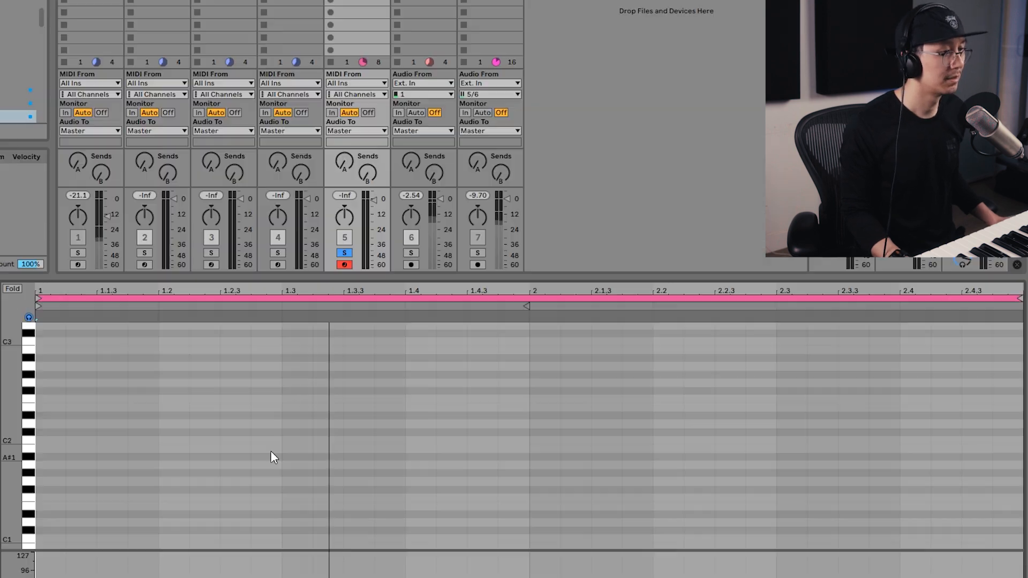
Draw eighth notes across both bars: four E0, four G0, four A0 and four C1
right_click(260, 452)
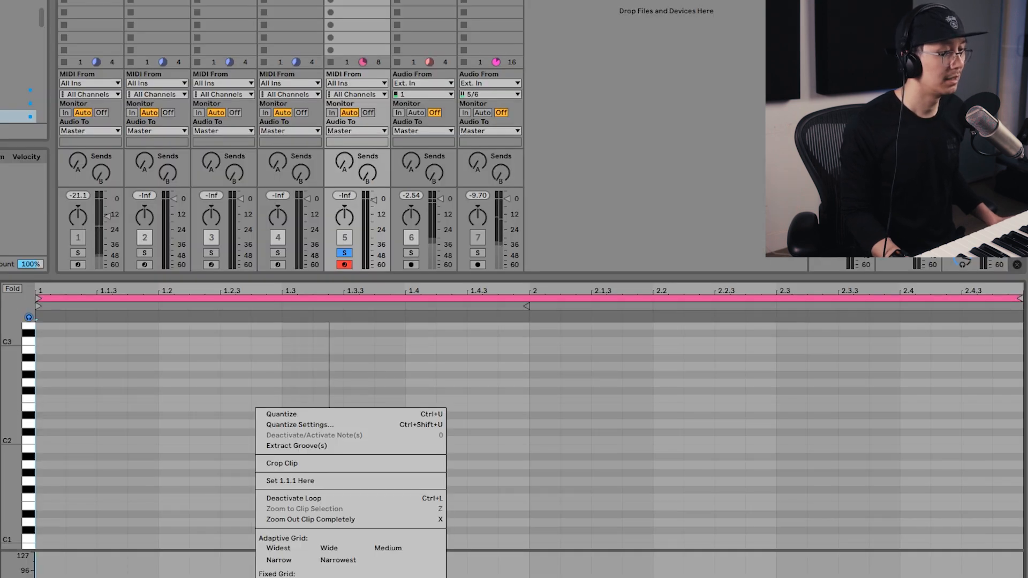
click(215, 503)
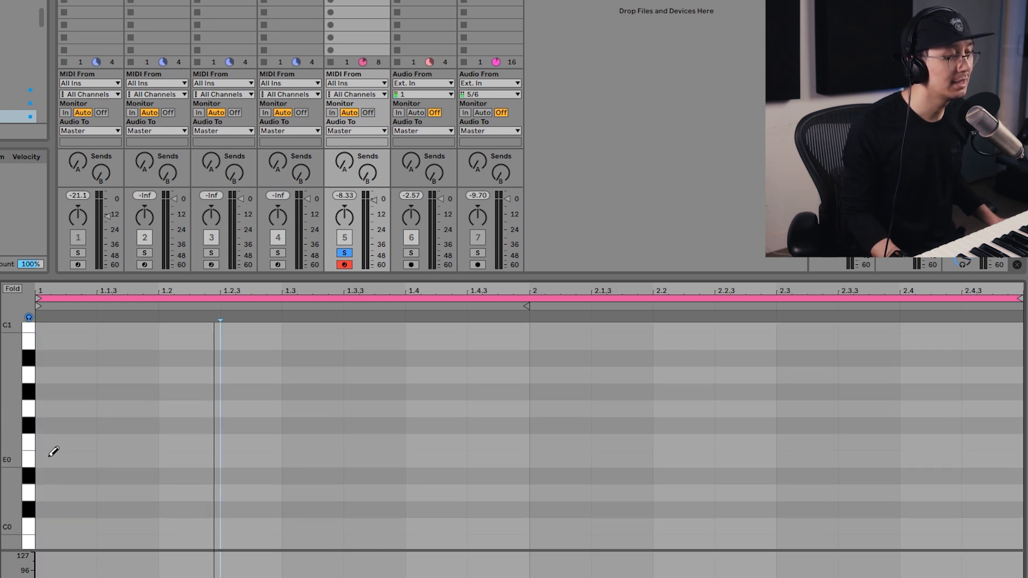
drag(51, 455, 268, 470)
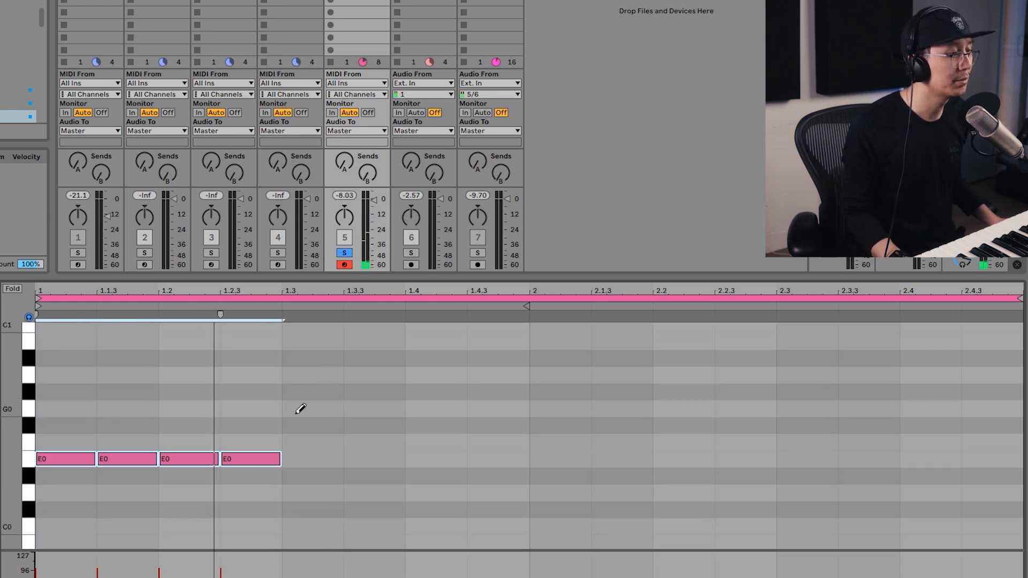
drag(300, 408, 527, 410)
drag(535, 374, 991, 367)
Replace the last two C1 notes at 2.4 and 2.4.3 with G0 eighth notes
scroll(818, 333, up, 2)
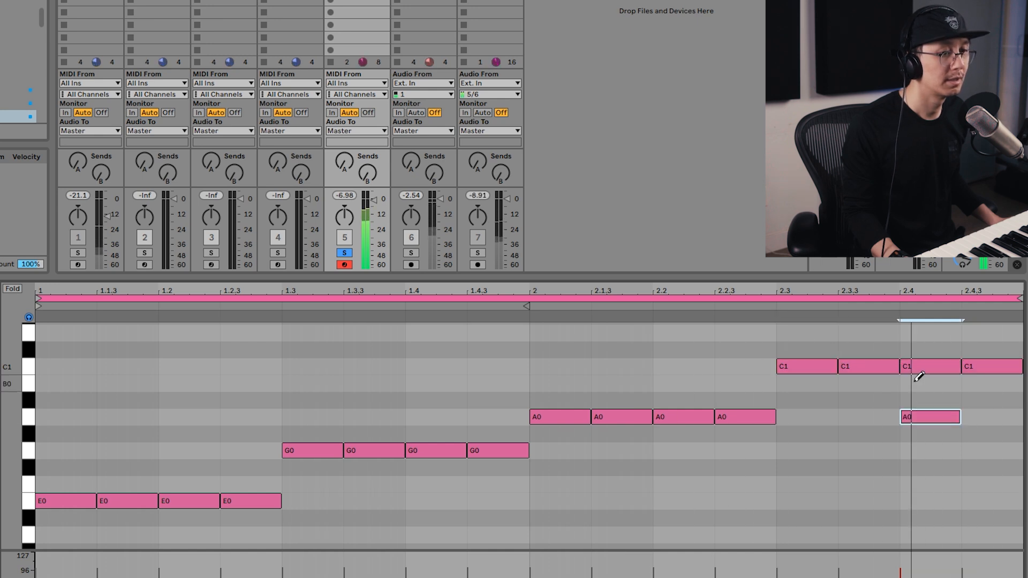
click(916, 369)
click(968, 369)
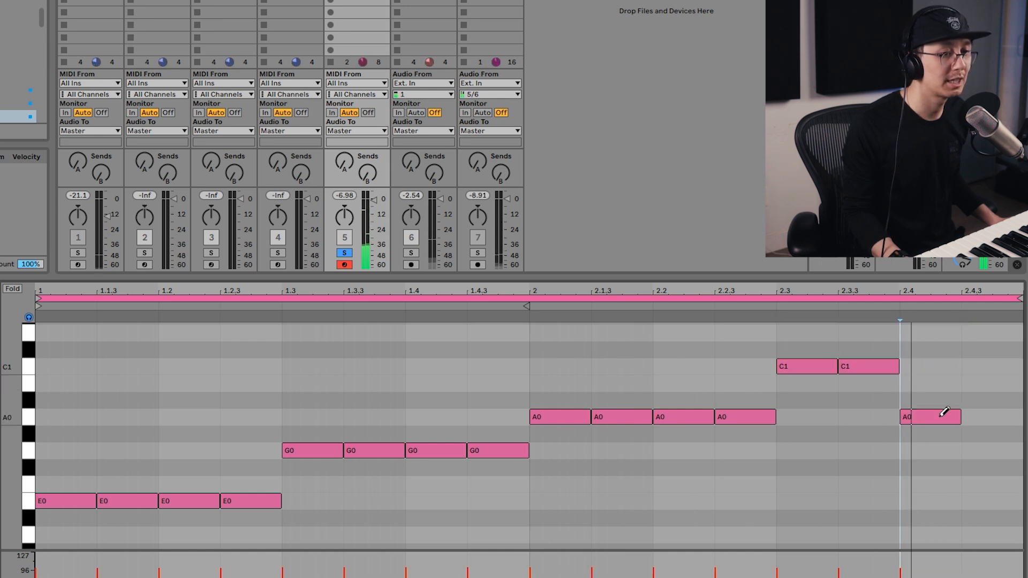
click(939, 419)
drag(916, 452, 991, 452)
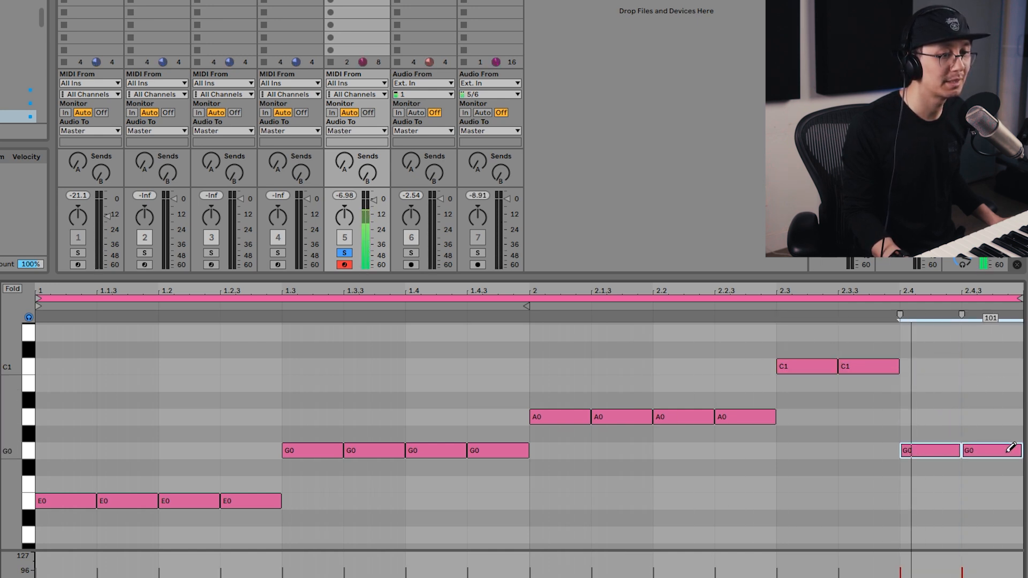
Play the clip and turn off solo on the Serum track to hear it with the drums
key(space)
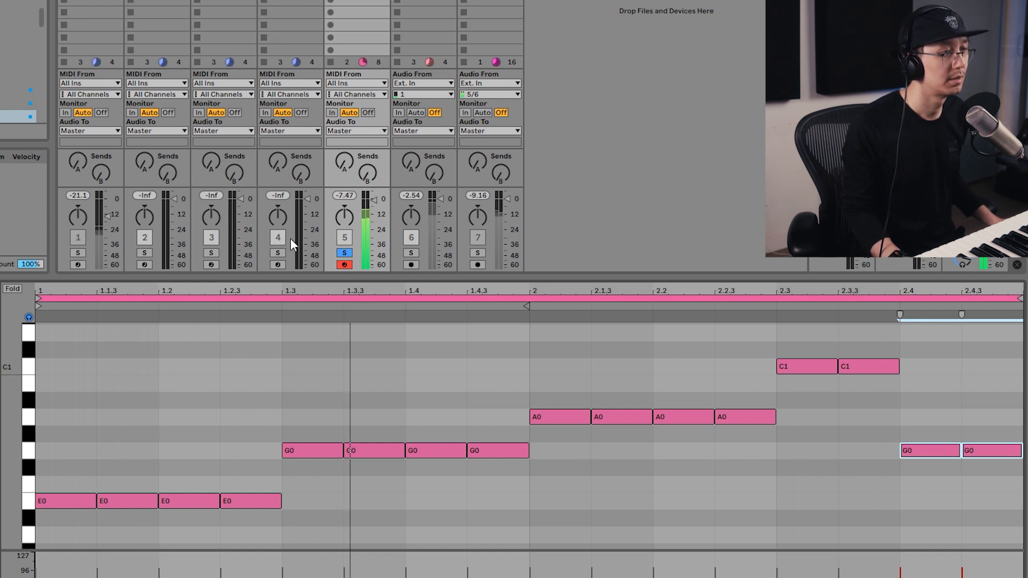
click(344, 253)
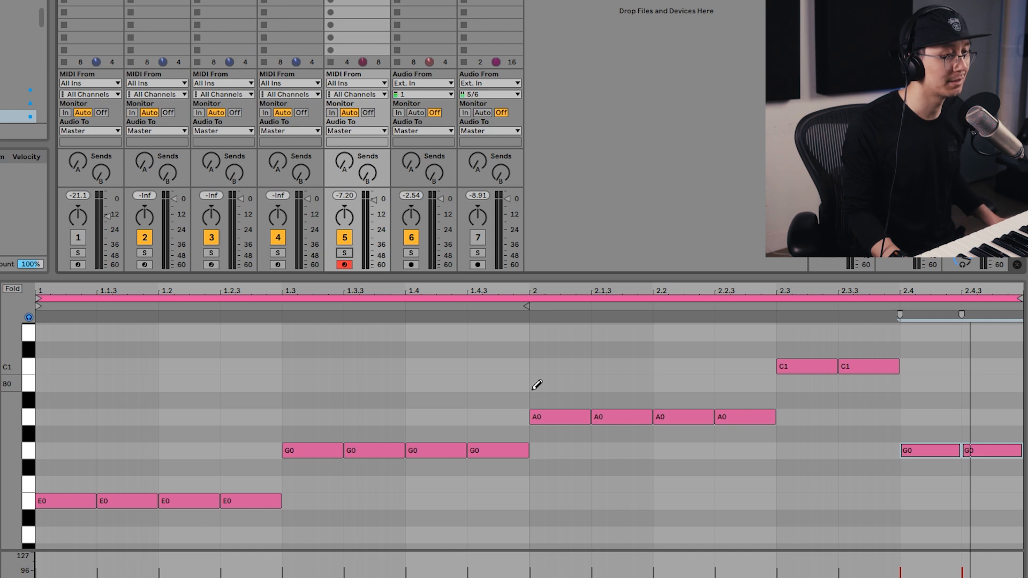
key(b)
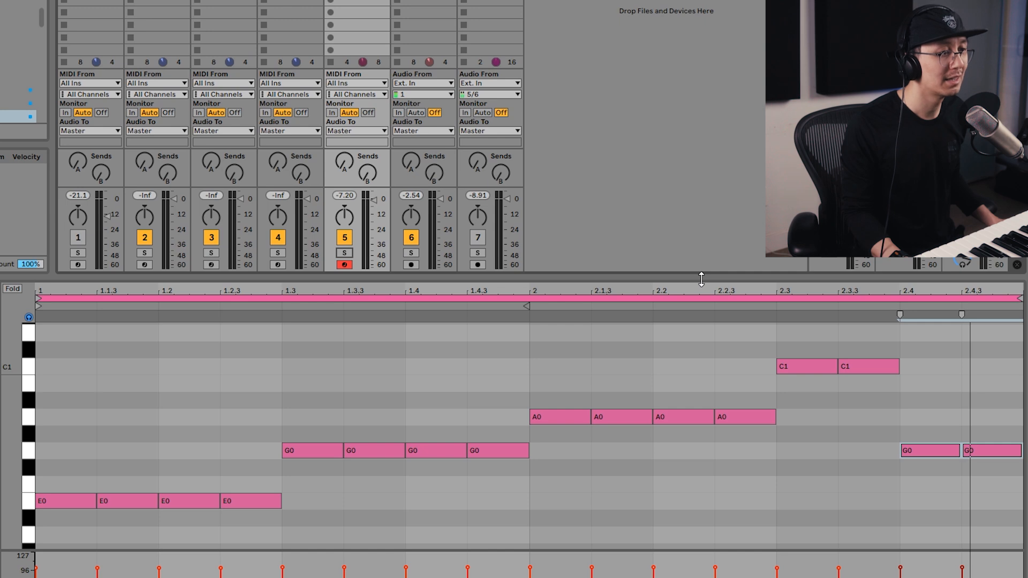
Draw a new two-bar eighth-note pattern in the empty Serum clip: four E0, four C#0, four G0 and four B-1
drag(702, 278, 701, 262)
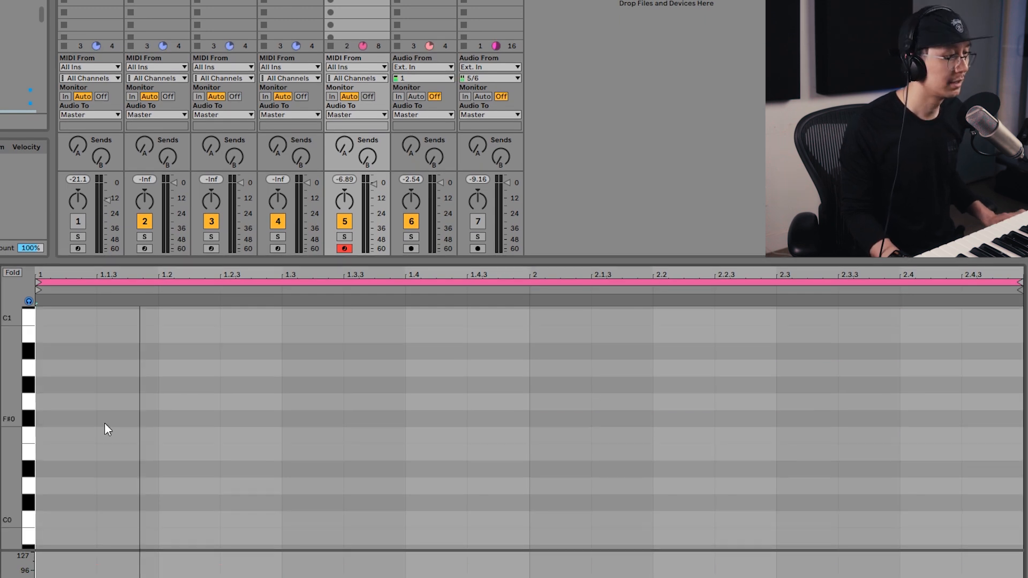
key(b)
drag(59, 452, 257, 453)
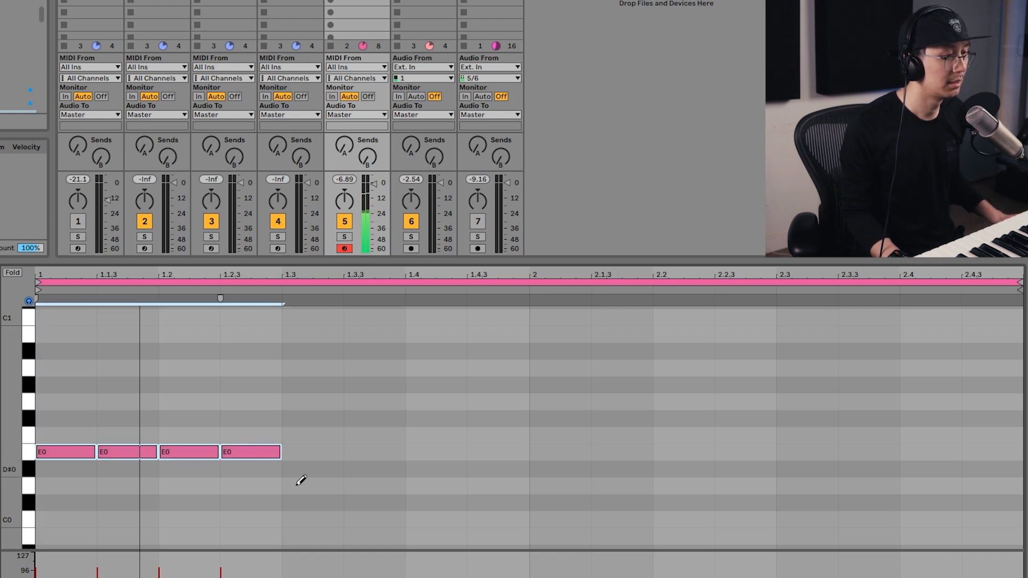
drag(300, 501, 528, 493)
mouse_move(535, 402)
mouse_down()
mouse_move(679, 392)
mouse_move(774, 402)
mouse_up()
drag(807, 532, 1001, 532)
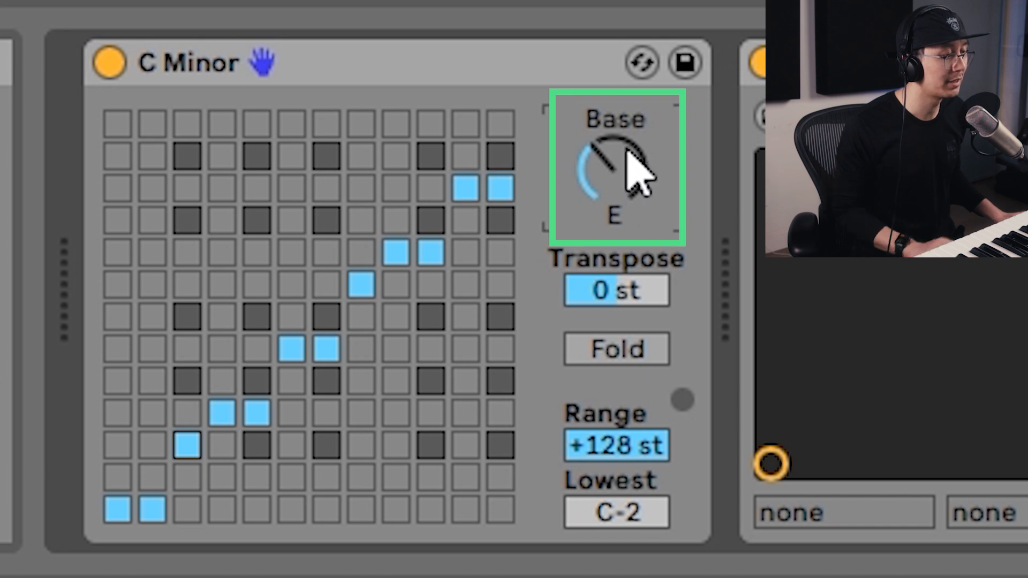
Transpose all notes up five semitones to A0, F#0, C1 and E0, and audition the loop with the drums
scroll(637, 171, up, 4)
scroll(629, 153, up, 1)
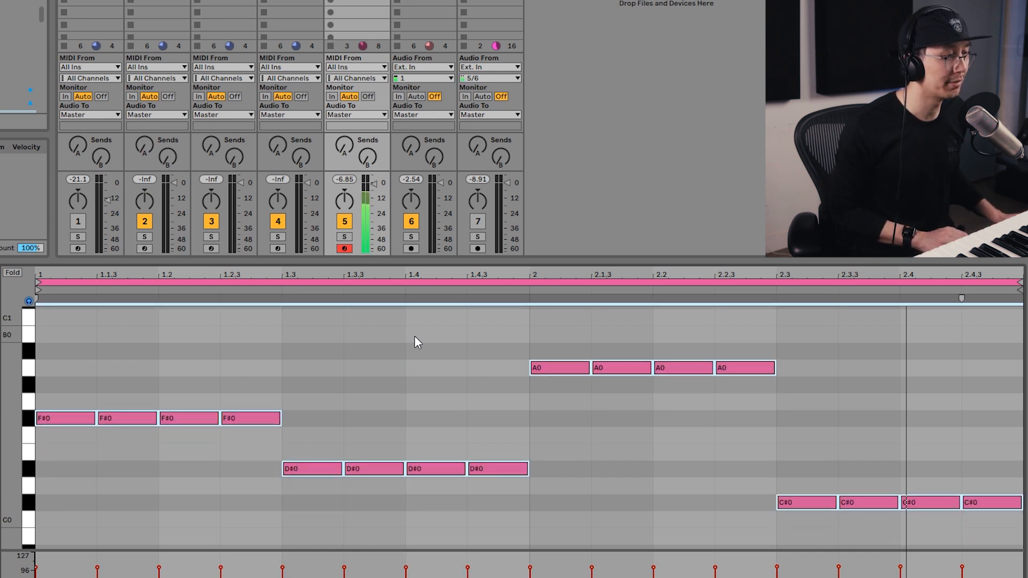
key(Up)
key(Up)
key(Up)
click(423, 344)
scroll(419, 346, up, 1)
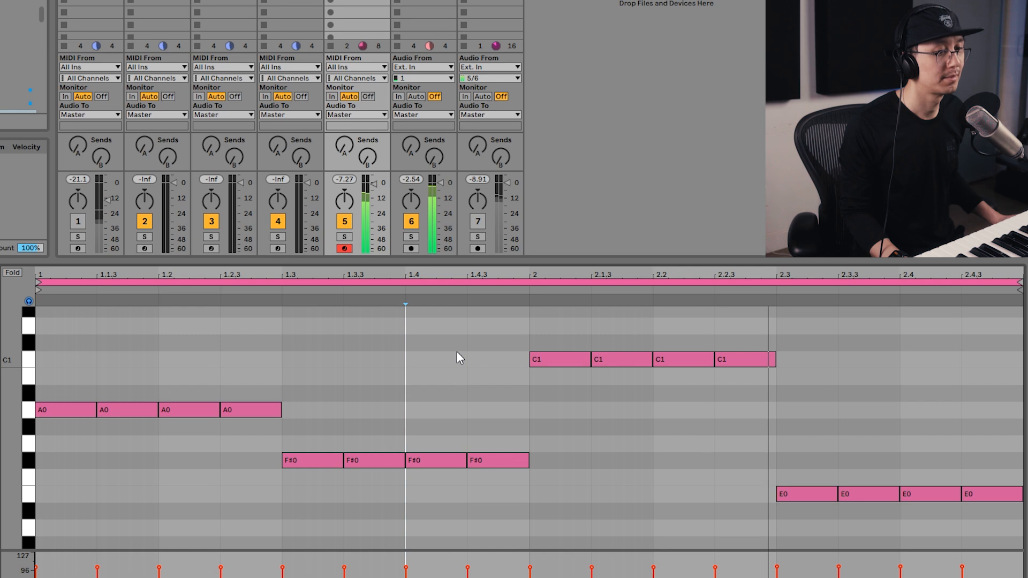
key(space)
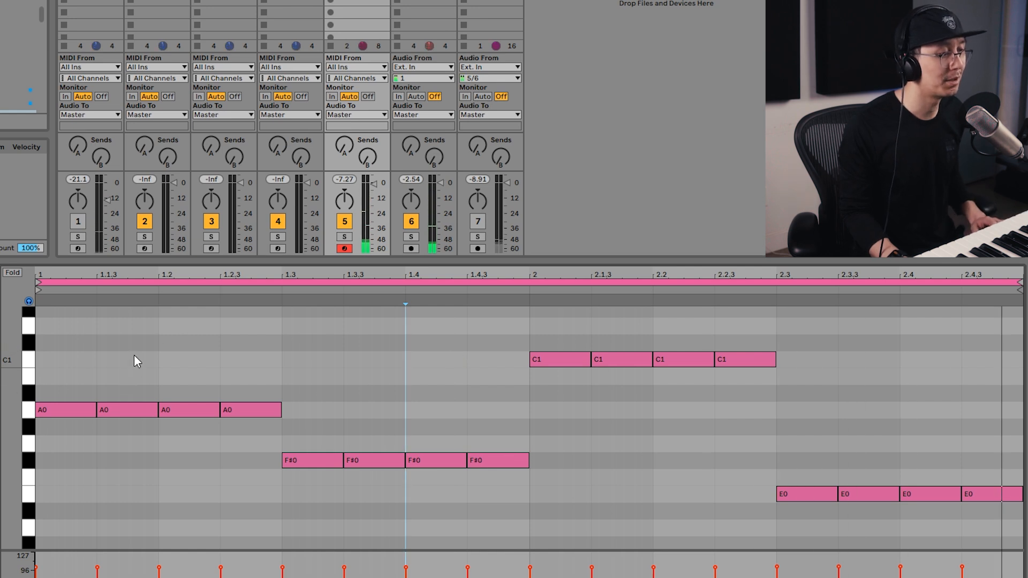
Deactivate the A0 note at 1.1.3 and the E0 note at 2.3.3, and play the clip
click(129, 351)
click(126, 410)
key(0)
click(872, 494)
key(0)
key(space)
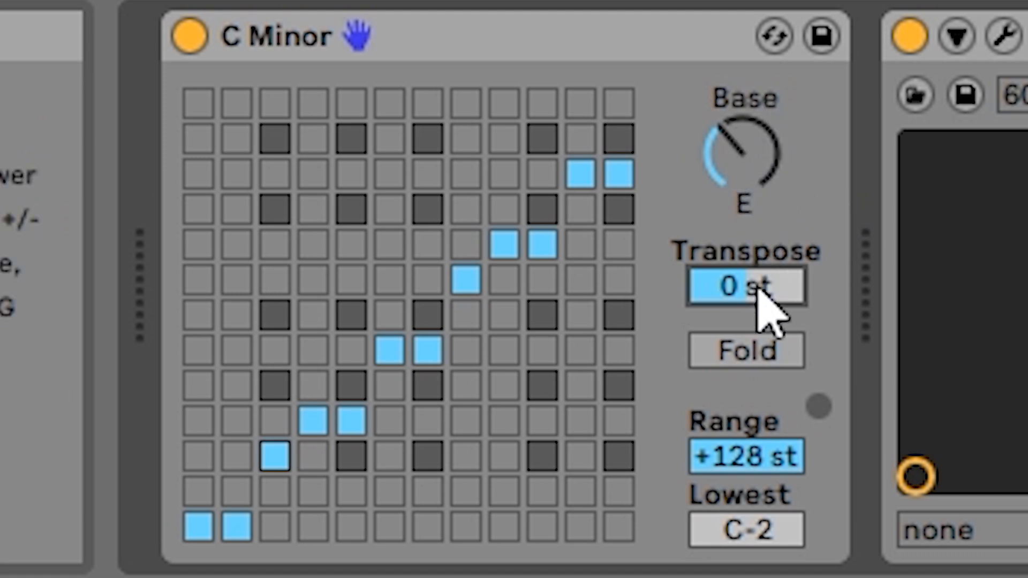
Try the Scale effect's Transpose at +5 st and step it down past +3 st while auditioning the clip
click(750, 289)
text(5)
key(Return)
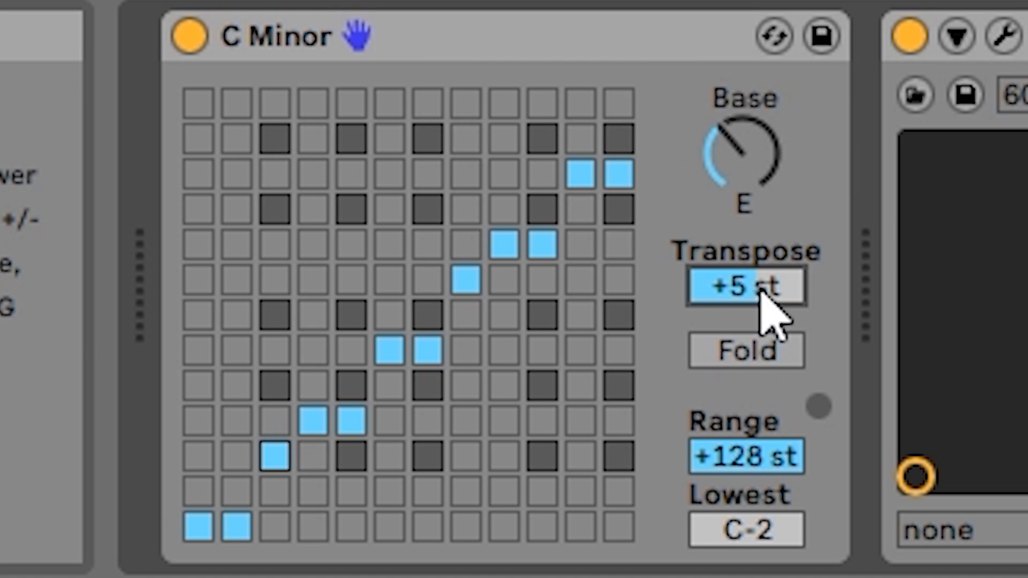
key(Down)
key(Down)
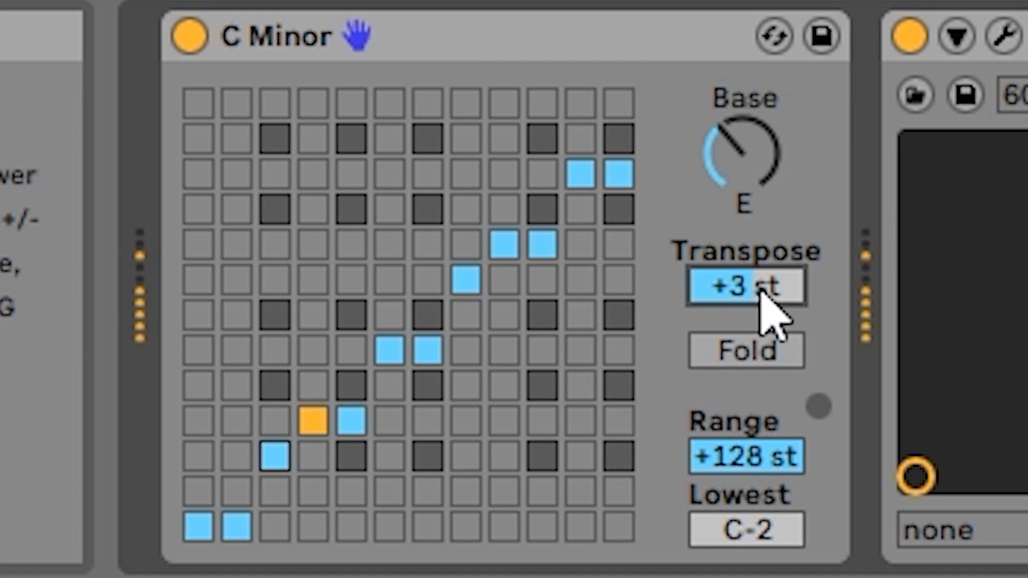
key(Down)
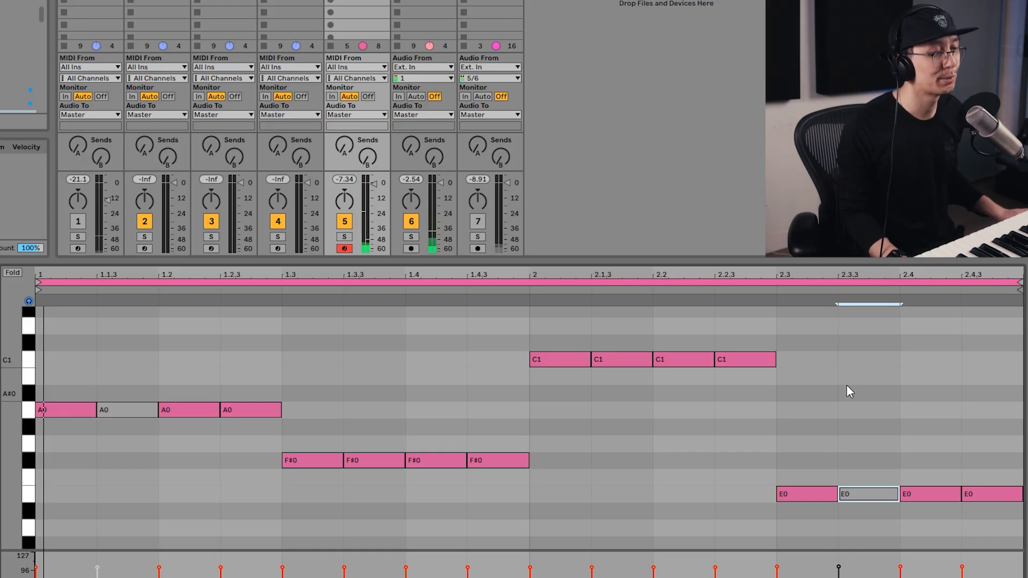
Browse the Scale effect's presets, from C Minor and Double Harmonic Scale to those further down the list
click(676, 272)
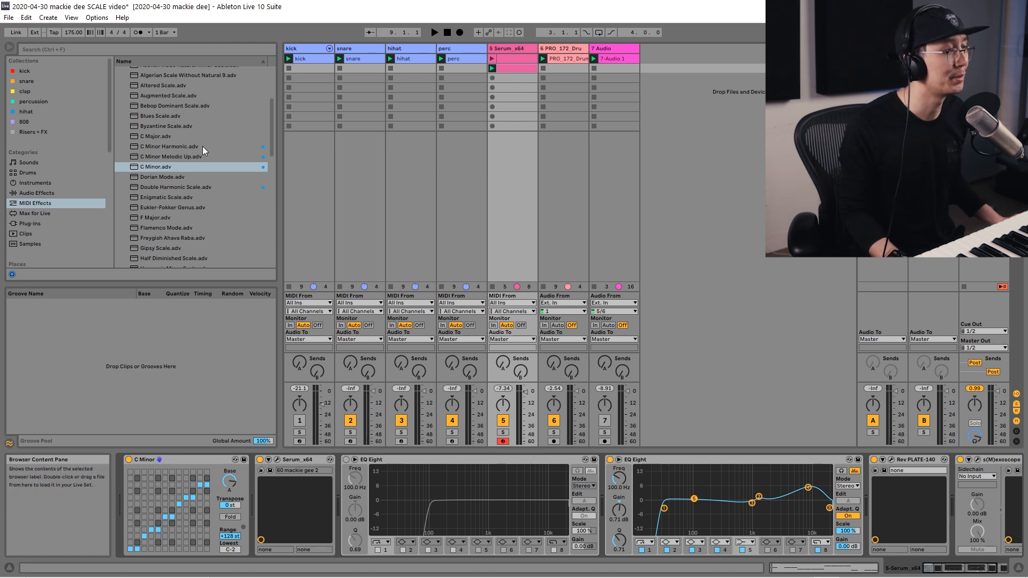
drag(271, 116, 272, 120)
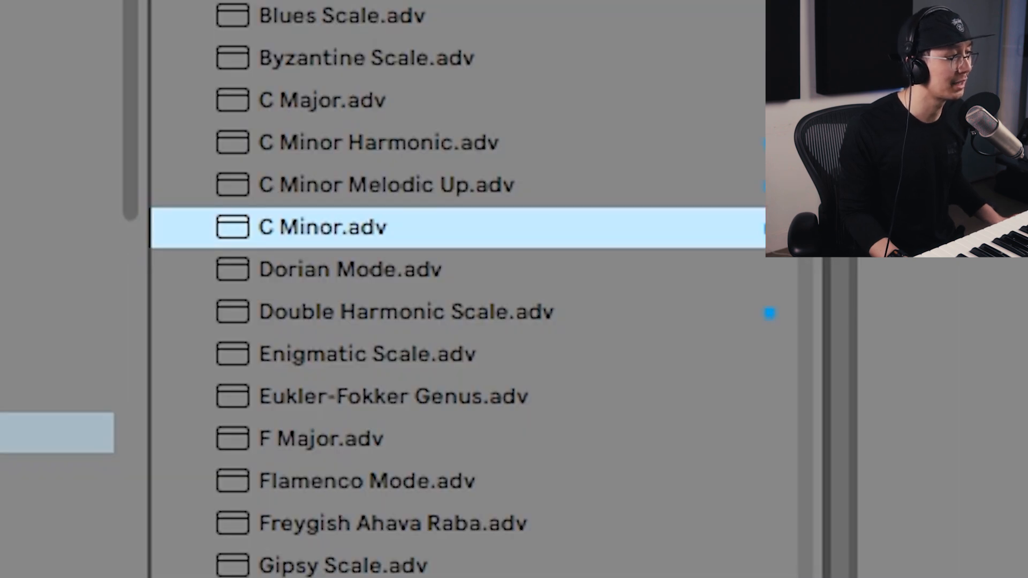
click(475, 314)
drag(806, 182, 812, 573)
click(585, 267)
click(710, 289)
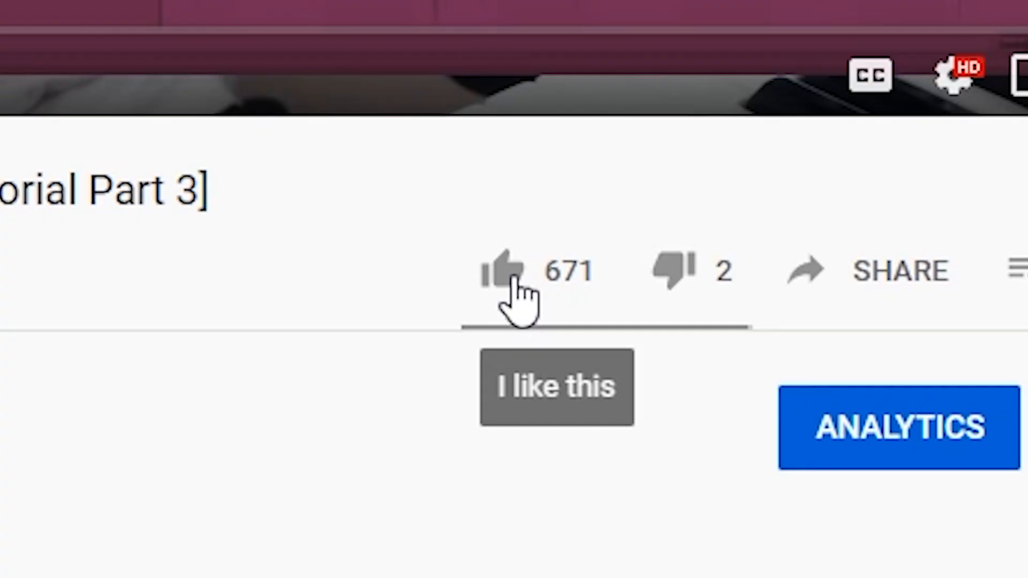
Switch to the YouTube video page, like the video and open the sharing options
click(514, 280)
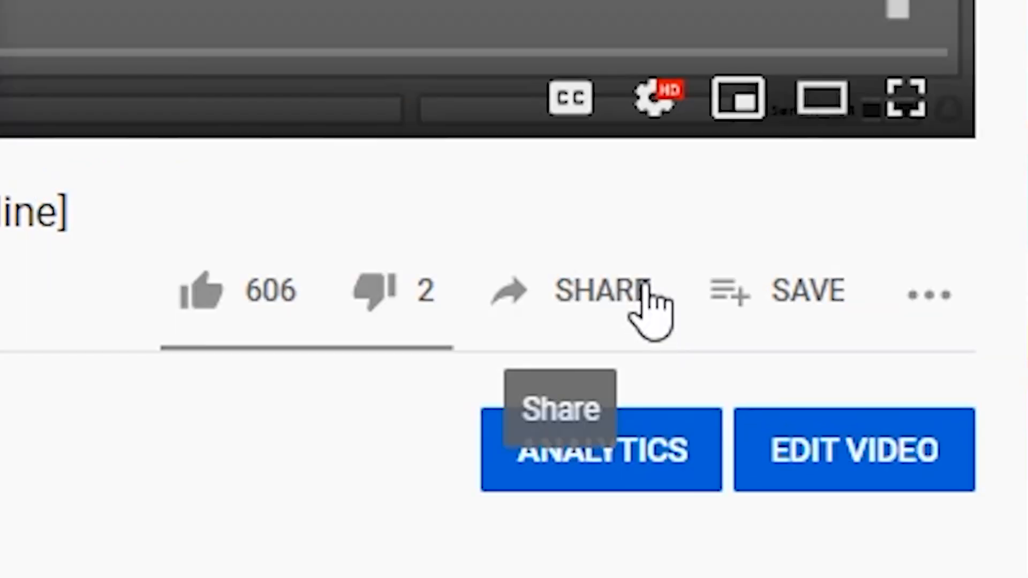
click(615, 309)
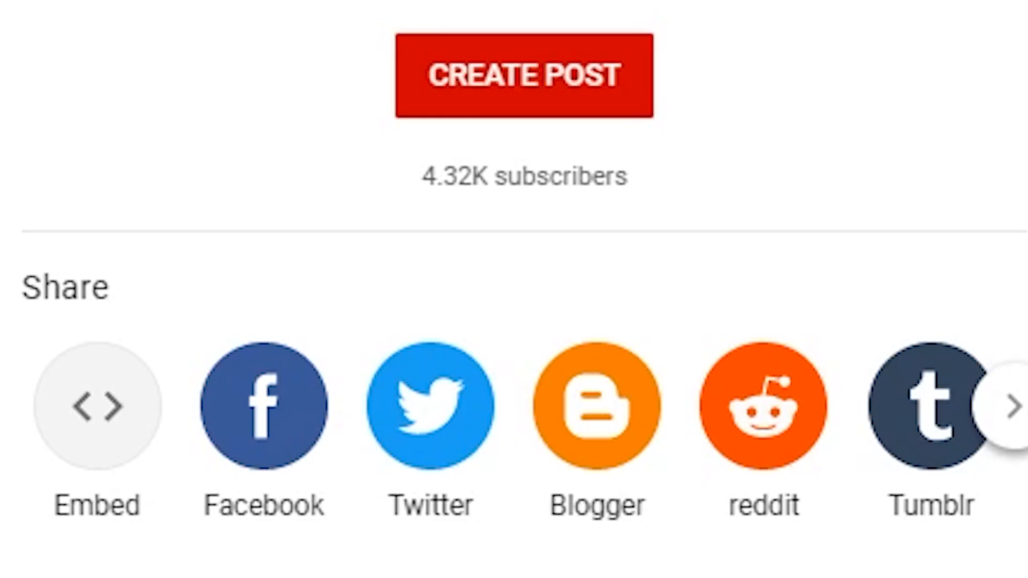